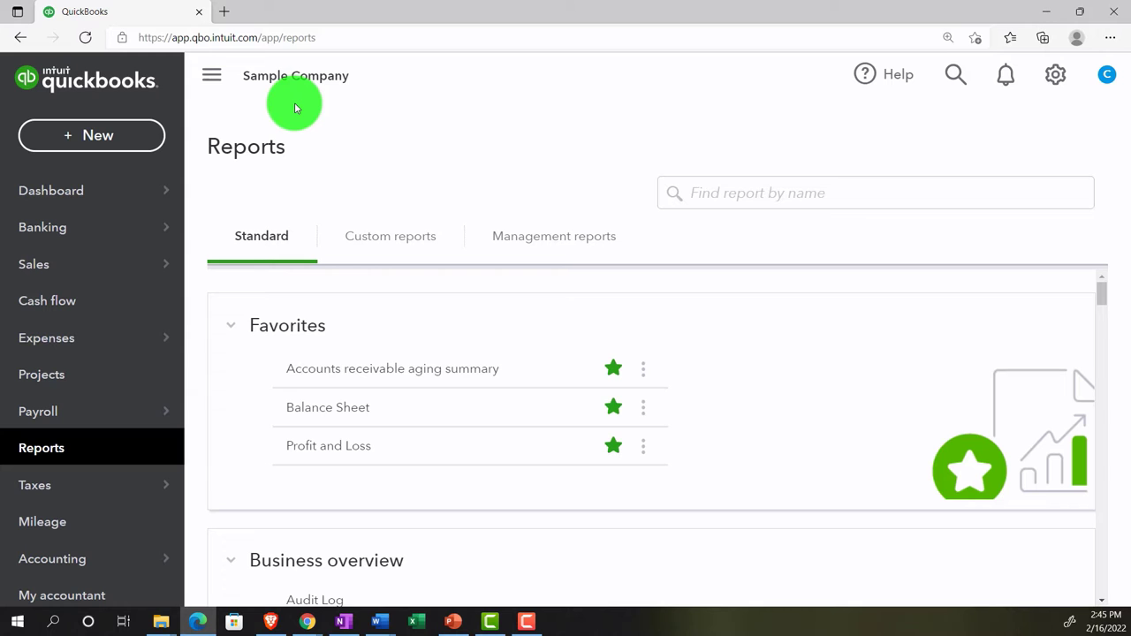
- Duplicate the Bank Feed Practice File's QuickBooks tab twice so three tabs are open
{"action": "left_click", "coordinate": [198, 621]}
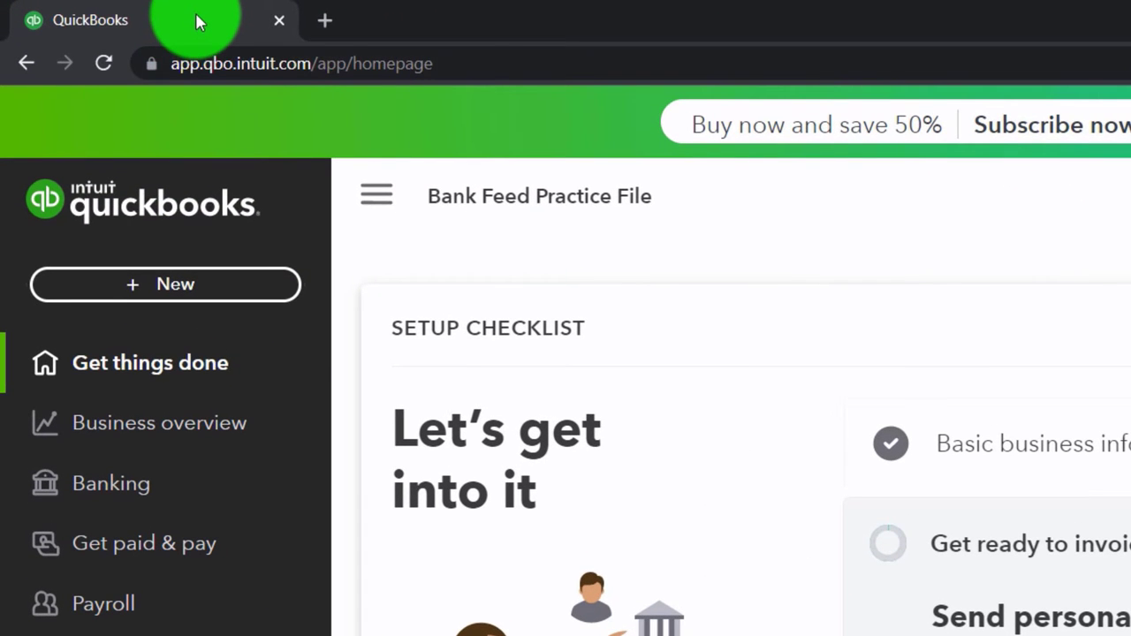
{"action": "right_click", "coordinate": [198, 21]}
{"action": "left_click", "coordinate": [262, 187]}
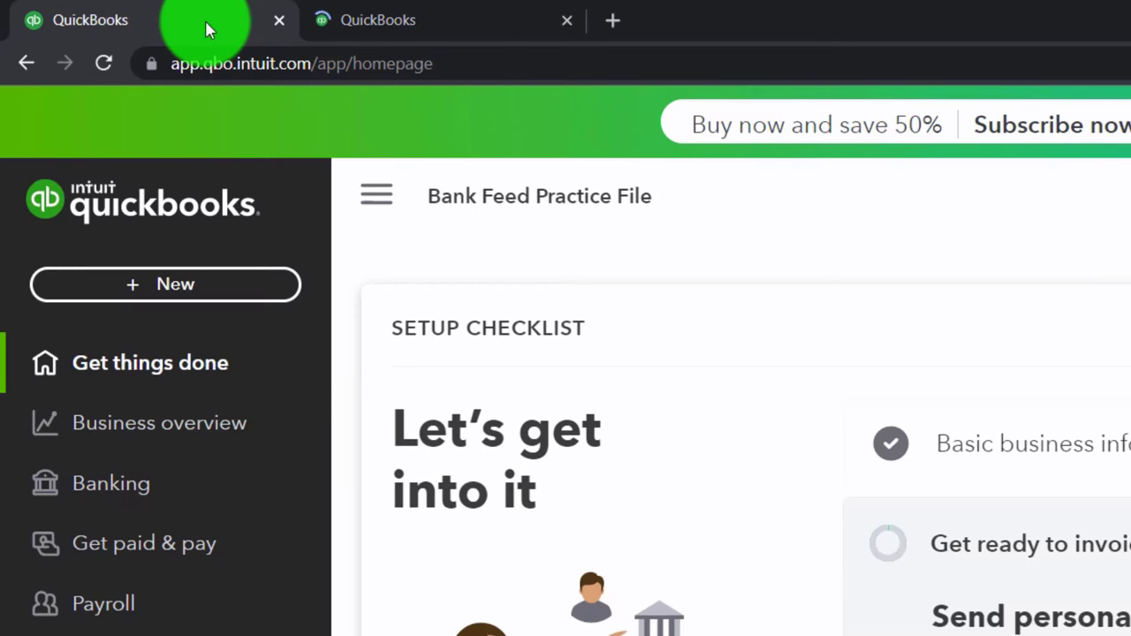
{"action": "right_click", "coordinate": [206, 27]}
{"action": "left_click", "coordinate": [267, 193]}
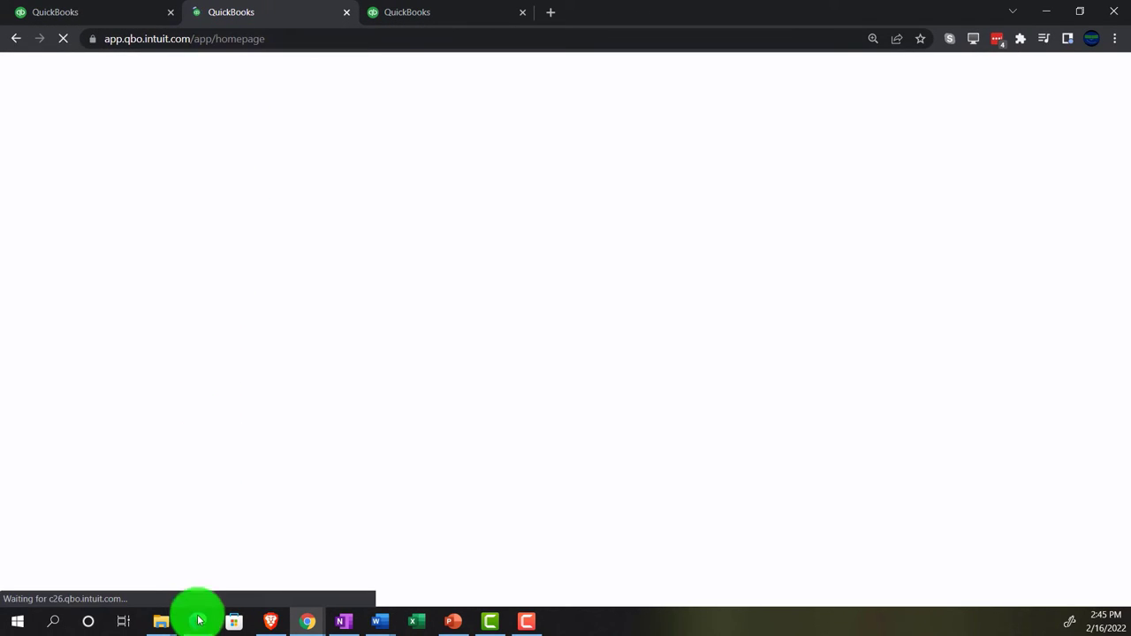
{"action": "left_click", "coordinate": [199, 622]}
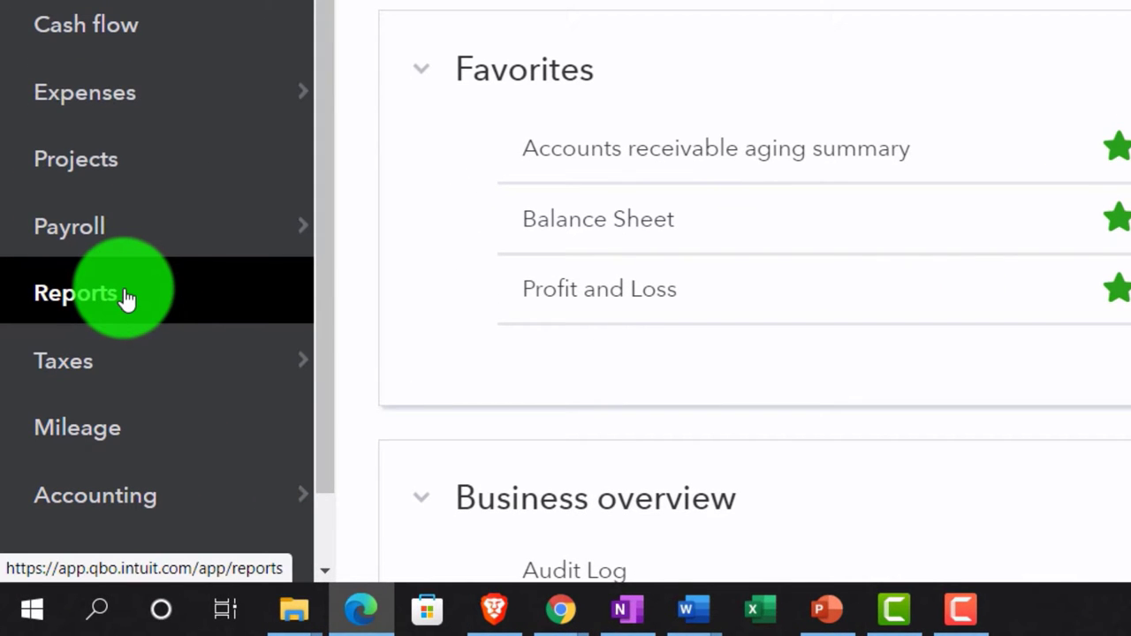
{"action": "left_click", "coordinate": [358, 623]}
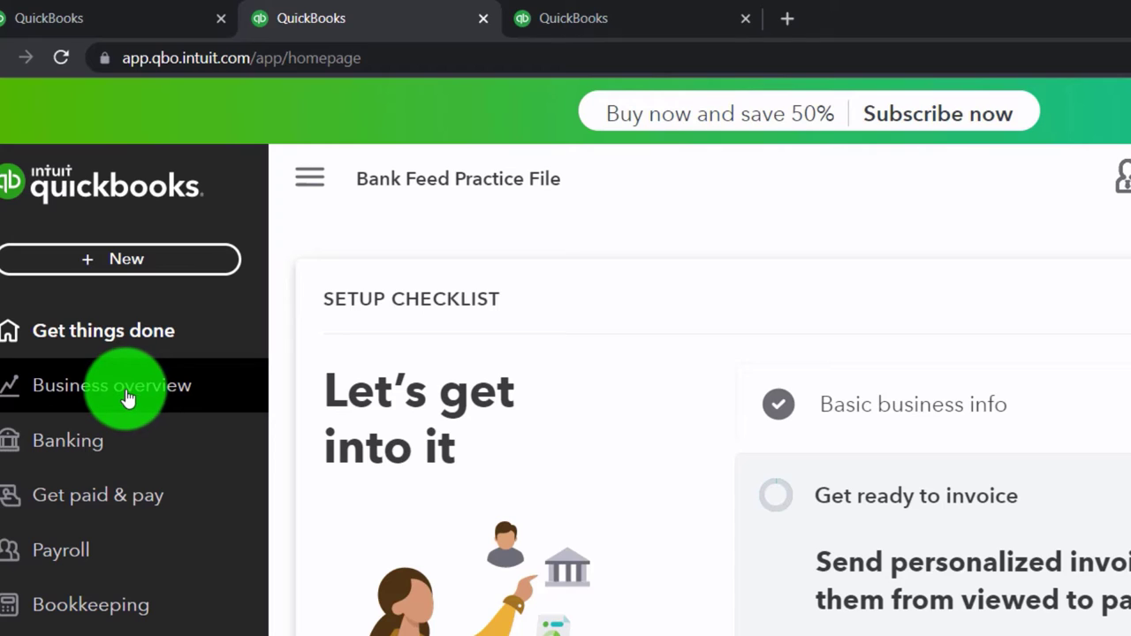
- Go to Business overview > Reports and collapse the sidebar
{"action": "left_click", "coordinate": [126, 398]}
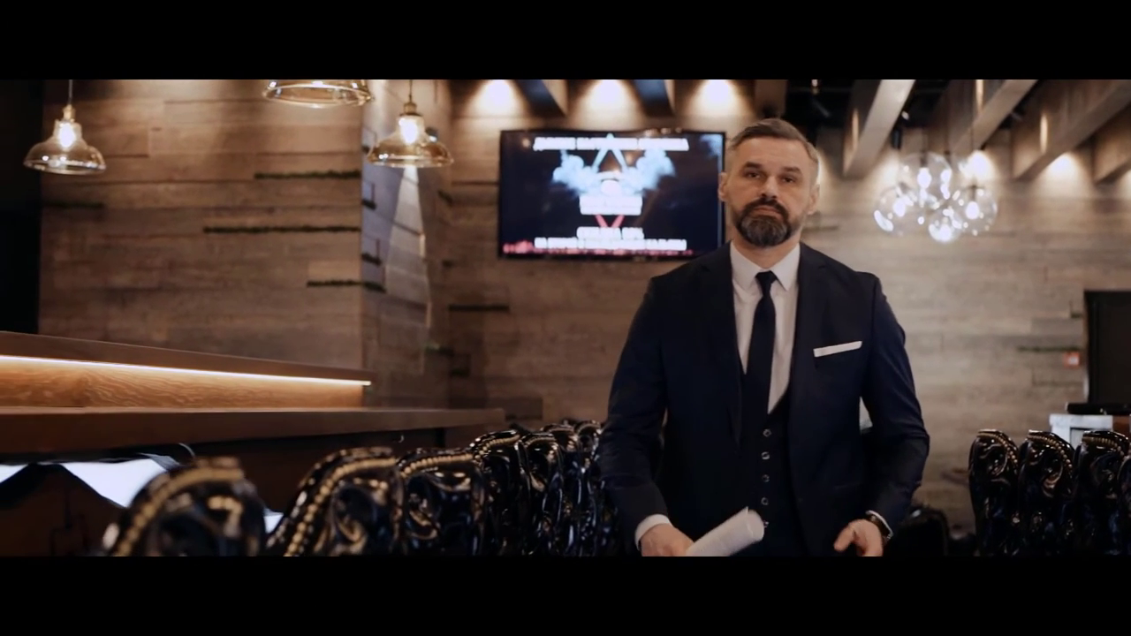
{"action": "left_click", "coordinate": [190, 464]}
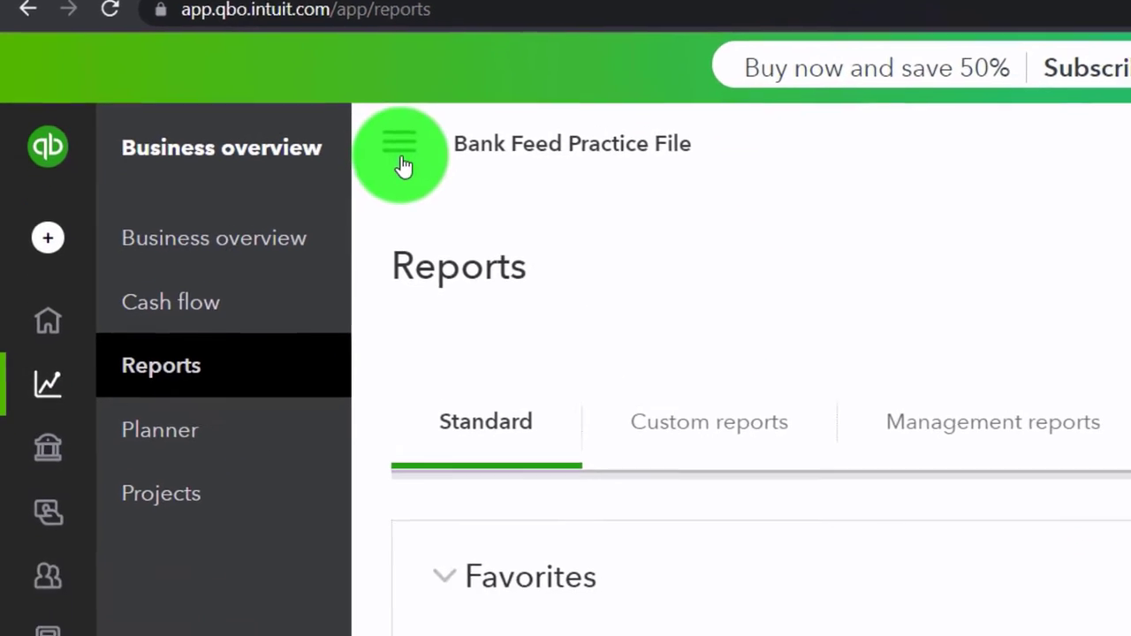
{"action": "left_click", "coordinate": [402, 163]}
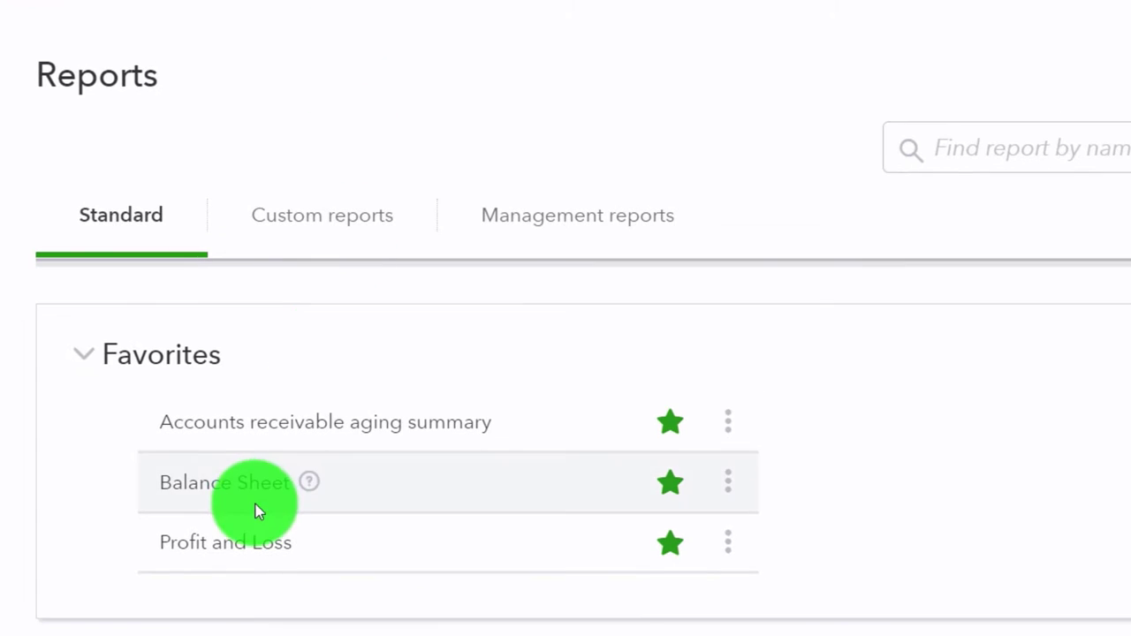
- Run the Balance Sheet for 01/01/2021 through 12/31/2021, then move to the third tab
{"action": "left_click", "coordinate": [248, 500]}
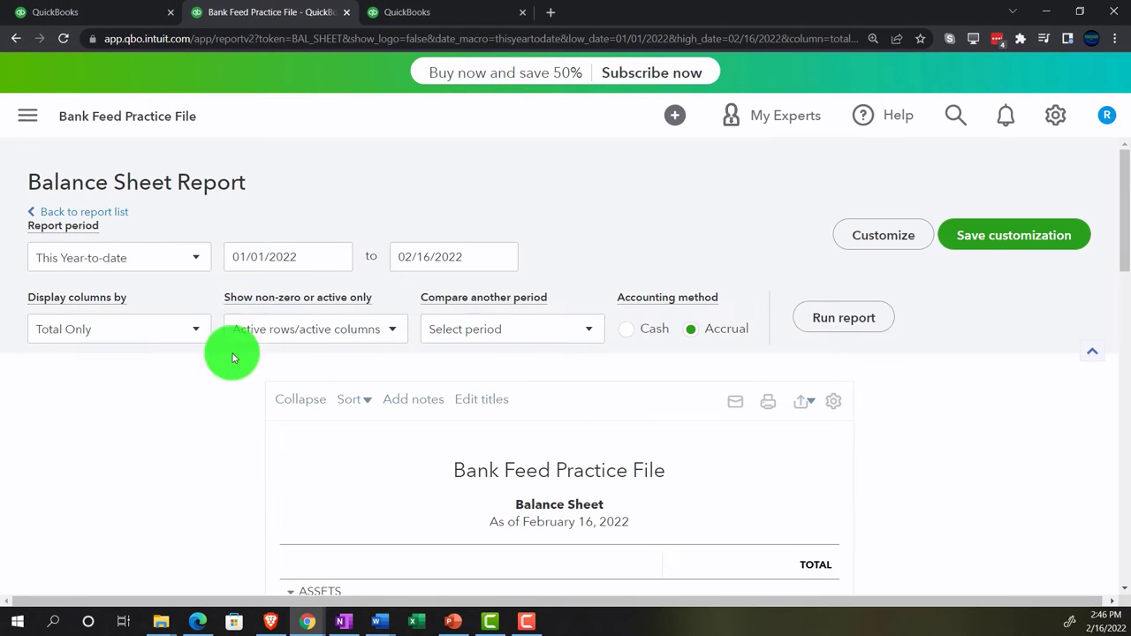
{"action": "left_click_drag", "start_coordinate": [298, 255], "coordinate": [224, 256]}
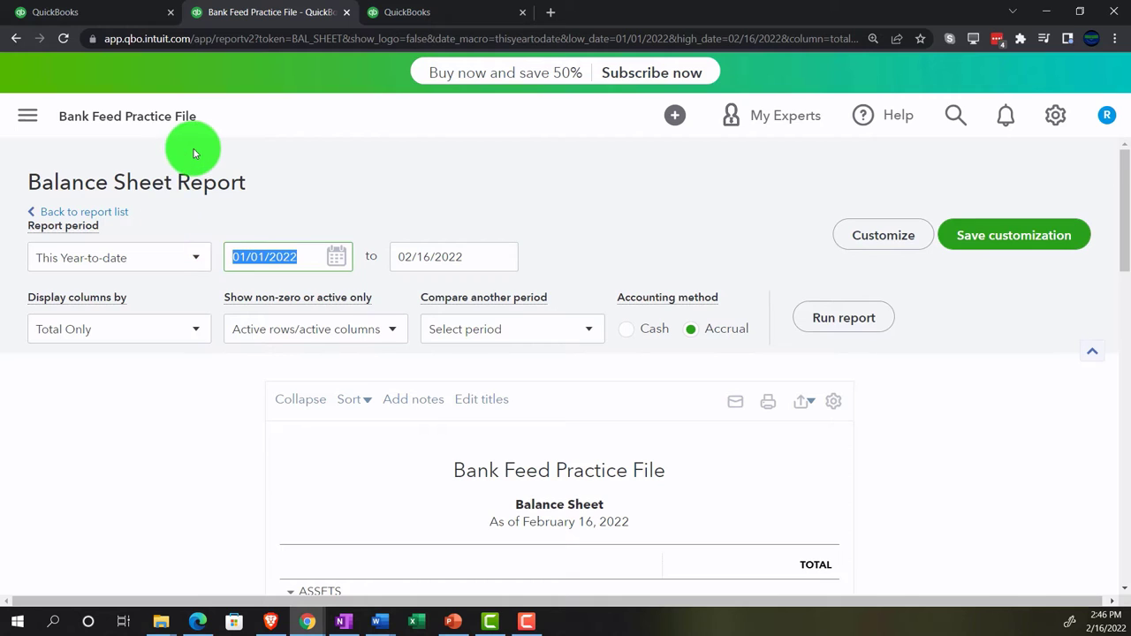
{"action": "type", "text": "010121"}
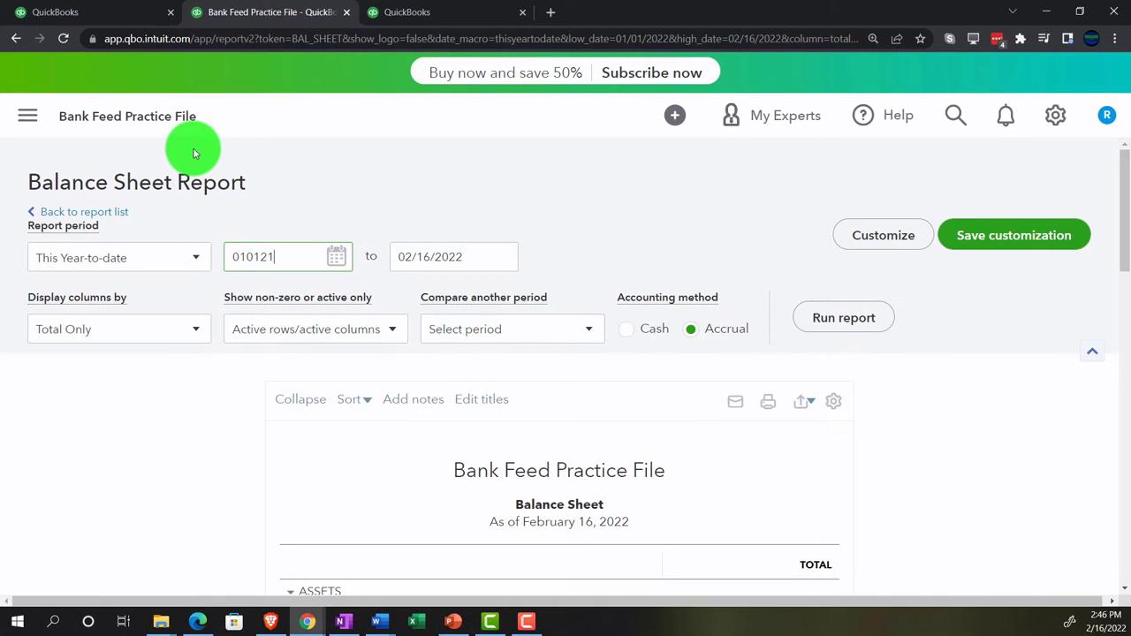
{"action": "key", "text": "Tab"}
{"action": "type", "text": "123121"}
{"action": "key", "text": "Tab"}
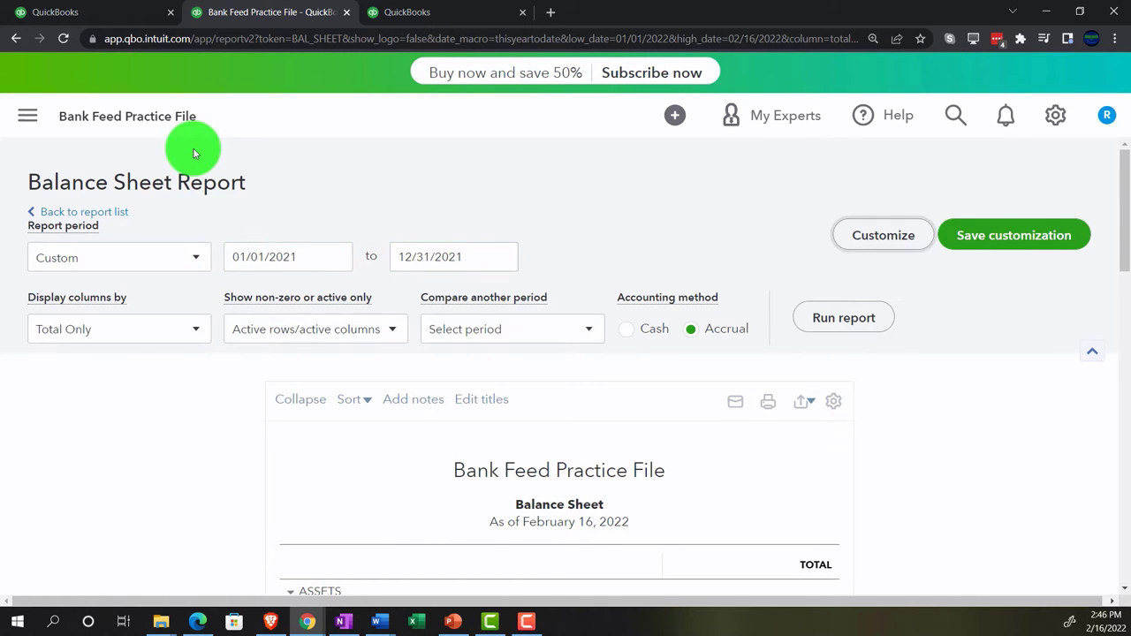
{"action": "left_click", "coordinate": [813, 324]}
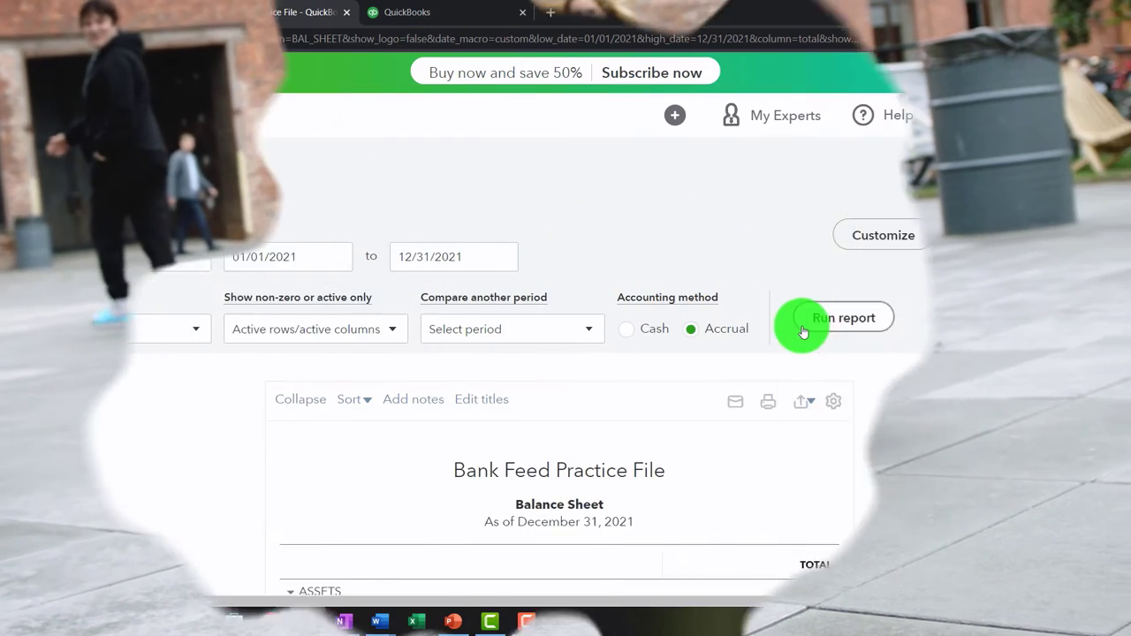
{"action": "scroll", "coordinate": [800, 323], "scroll_direction": "down", "scroll_amount": 2}
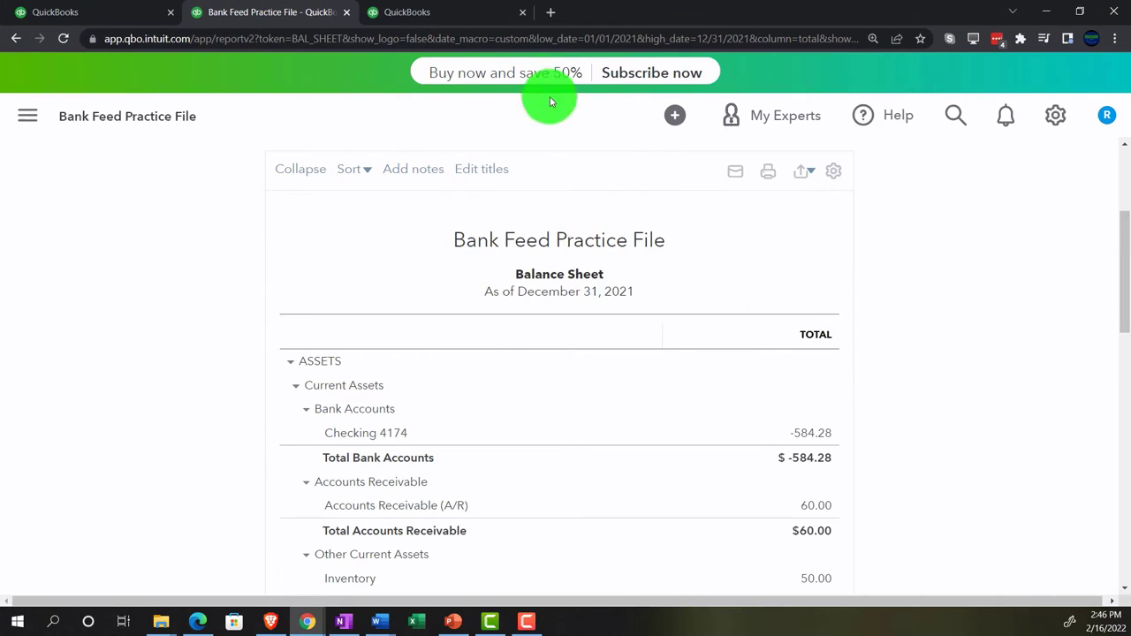
{"action": "left_click", "coordinate": [450, 18]}
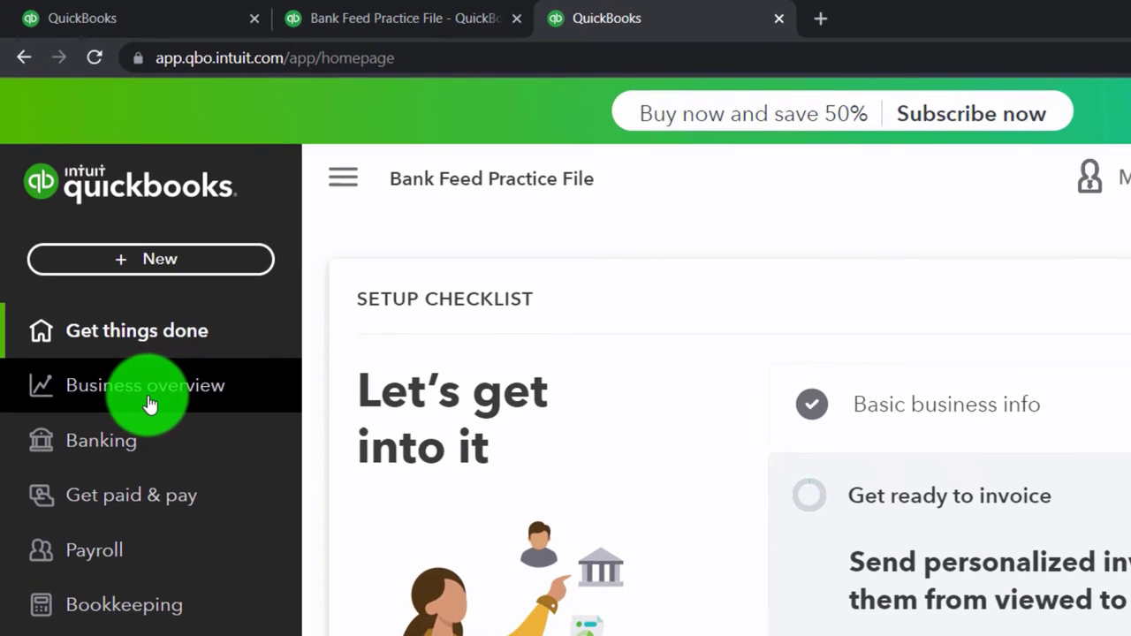
- Open the Profit and Loss report from Business overview > Reports, with the sidebar collapsed
{"action": "left_click", "coordinate": [100, 269]}
{"action": "left_click", "coordinate": [150, 408]}
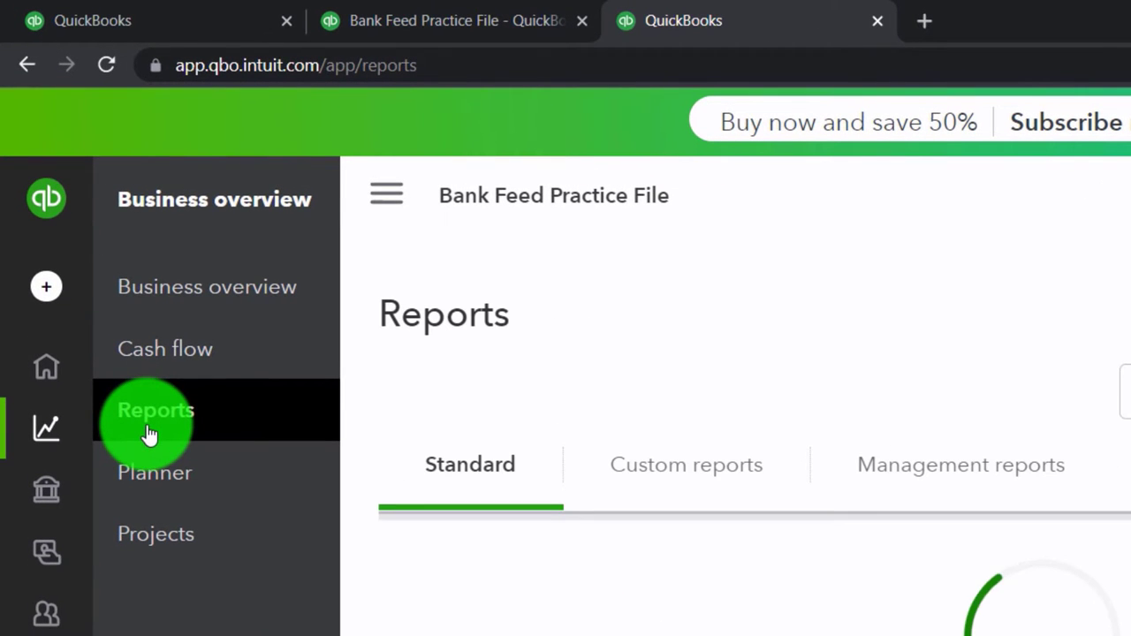
{"action": "left_click", "coordinate": [386, 203]}
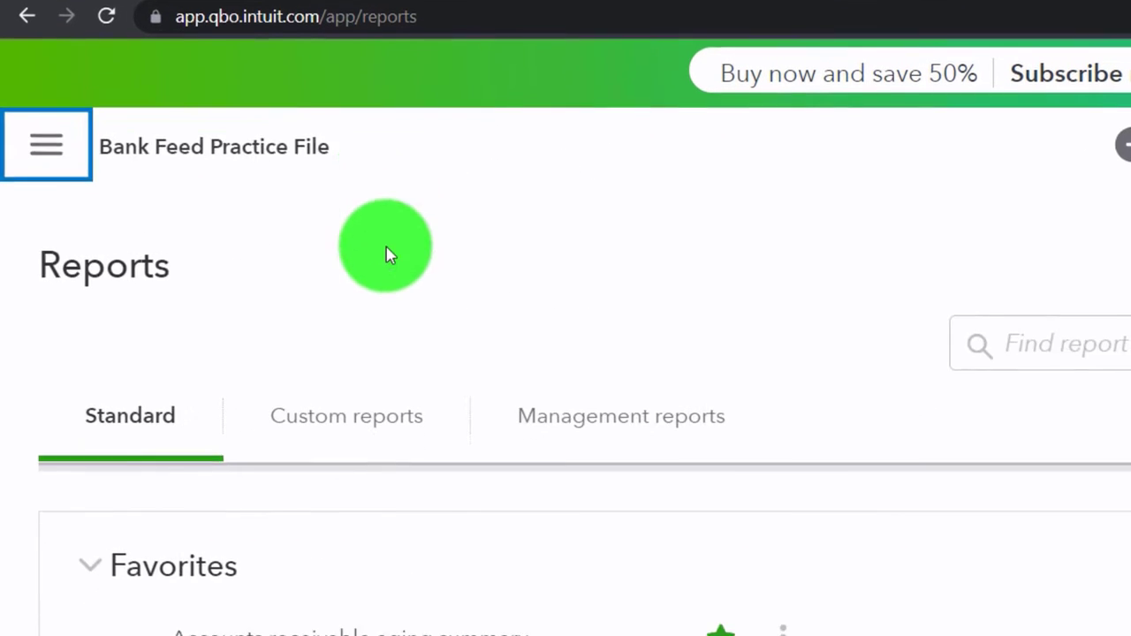
{"action": "left_click", "coordinate": [245, 550]}
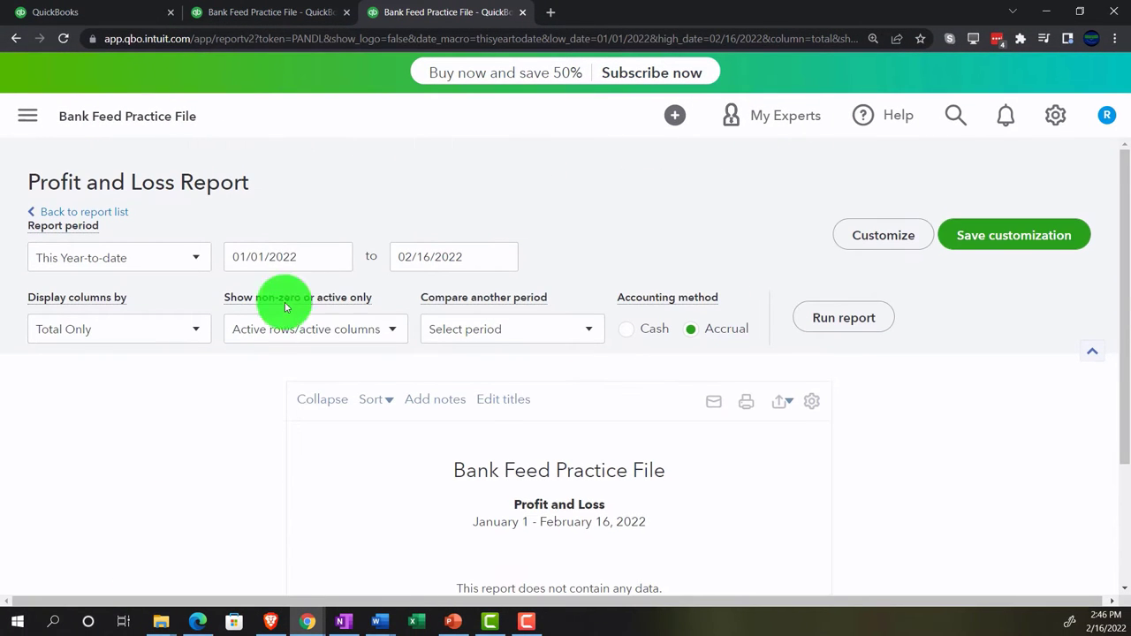
- Run Profit and Loss for 01/01/2021 to 12/31/2021, then return to the first tab
{"action": "left_click", "coordinate": [307, 256]}
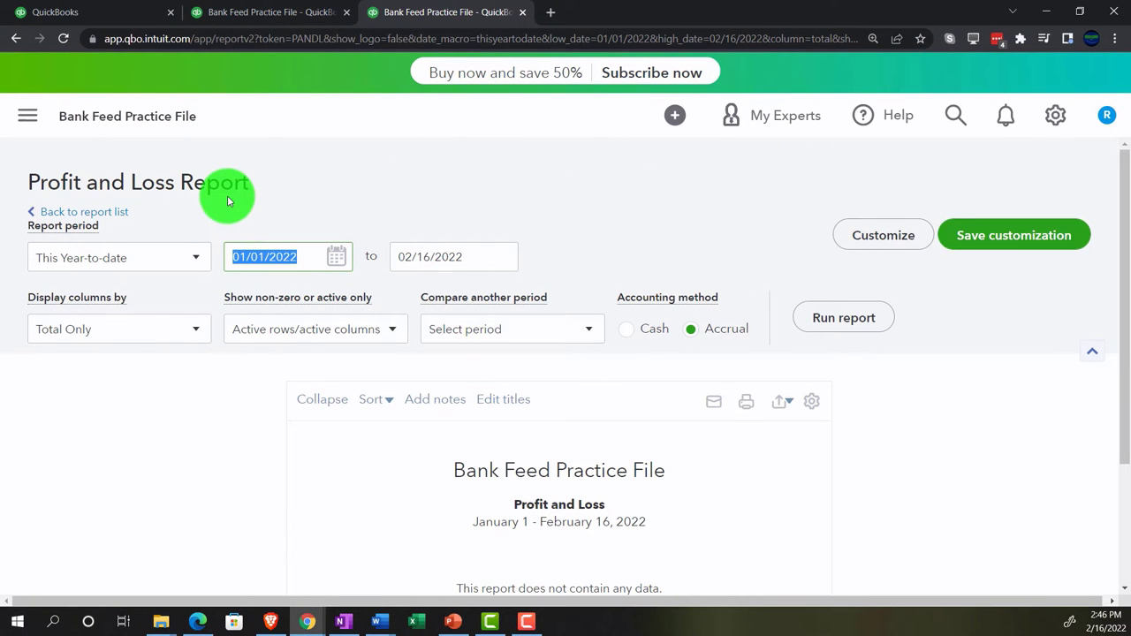
{"action": "type", "text": "01/01/2021"}
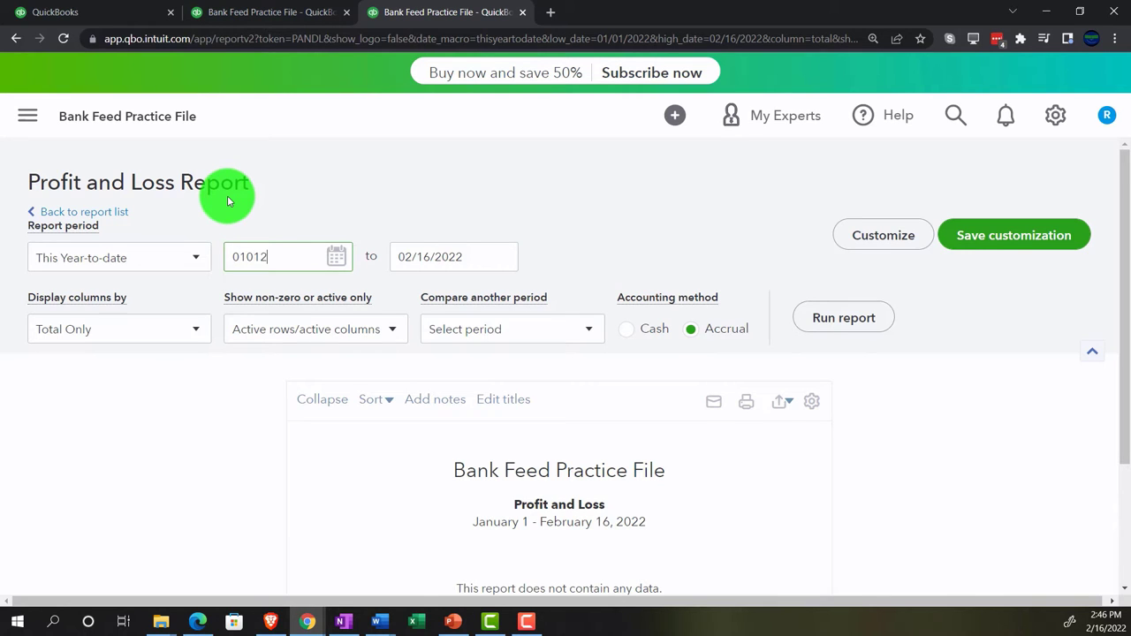
{"action": "key", "text": "Tab"}
{"action": "type", "text": "12/31/2021"}
{"action": "key", "text": "Tab"}
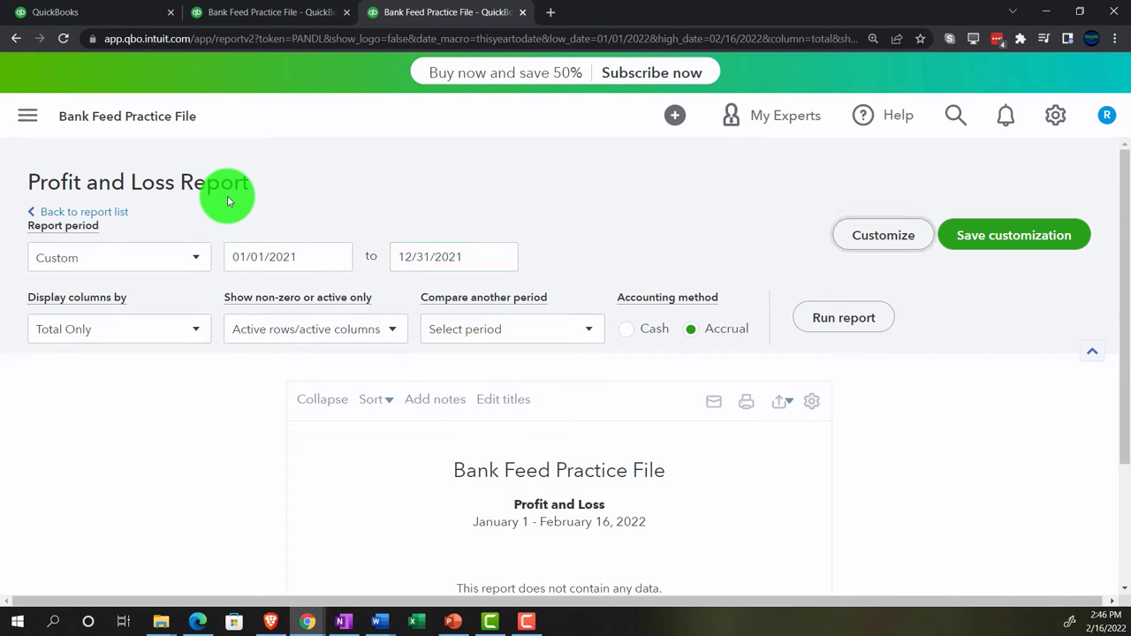
{"action": "left_click", "coordinate": [853, 333]}
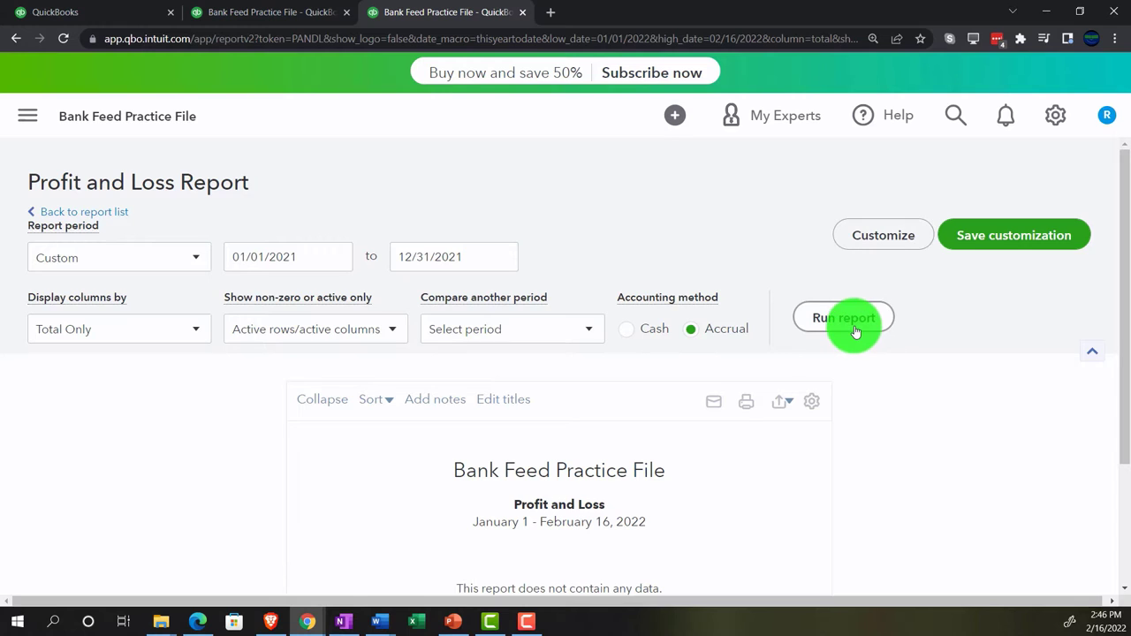
{"action": "scroll", "coordinate": [856, 332], "scroll_direction": "down", "scroll_amount": 3}
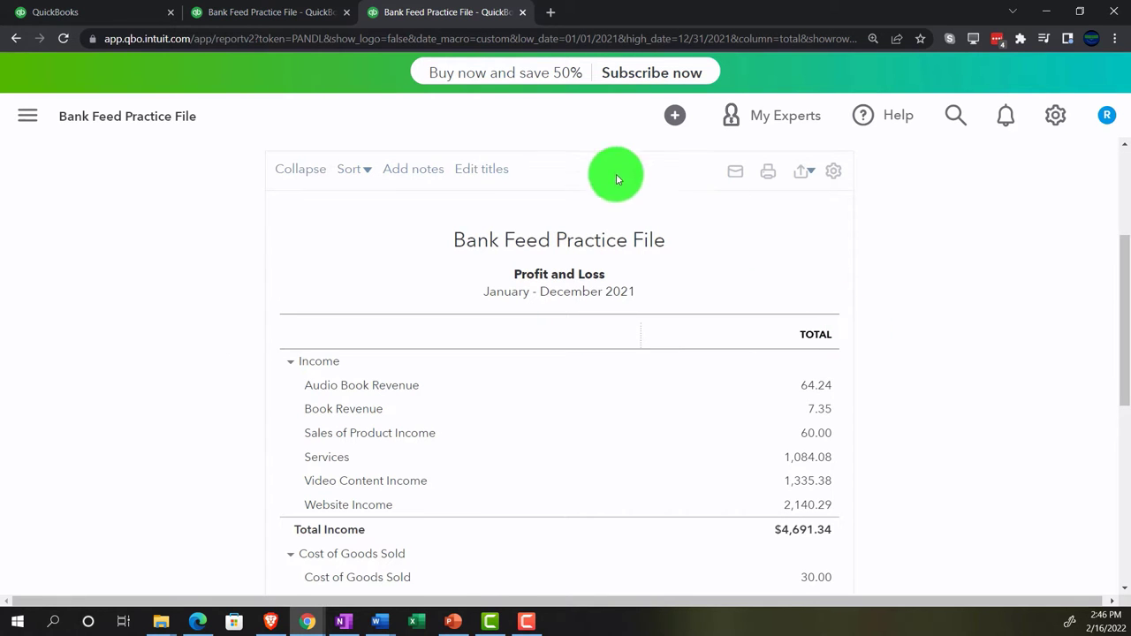
{"action": "left_click", "coordinate": [110, 13]}
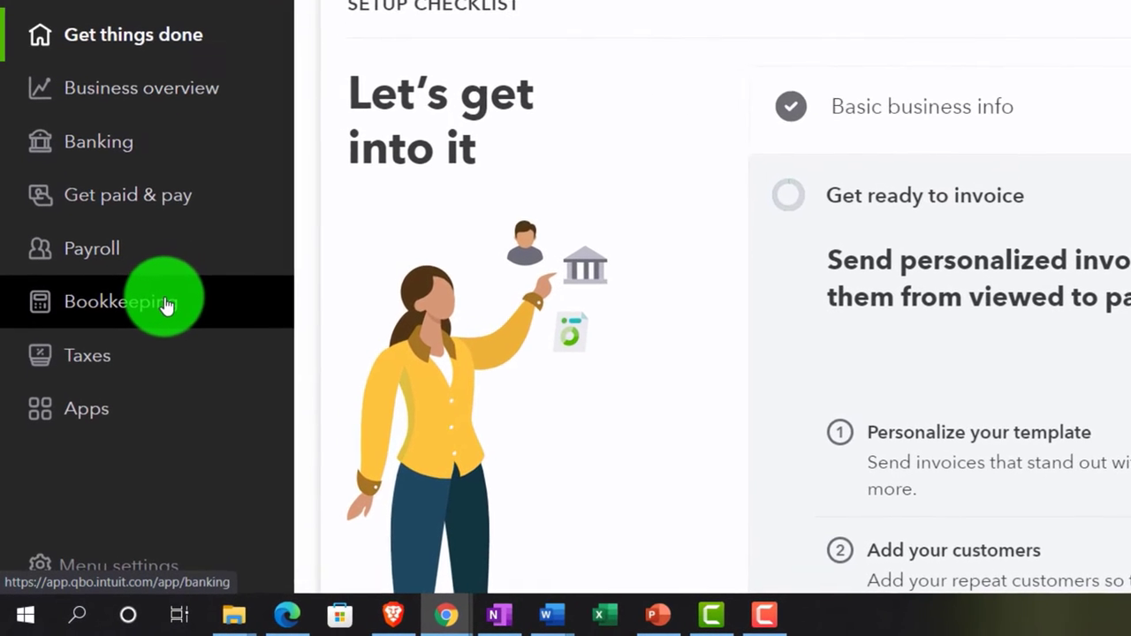
- Show the Checking 4174 Banking page with 23 transactions to review, hiding the sample company window
{"action": "left_click", "coordinate": [115, 408]}
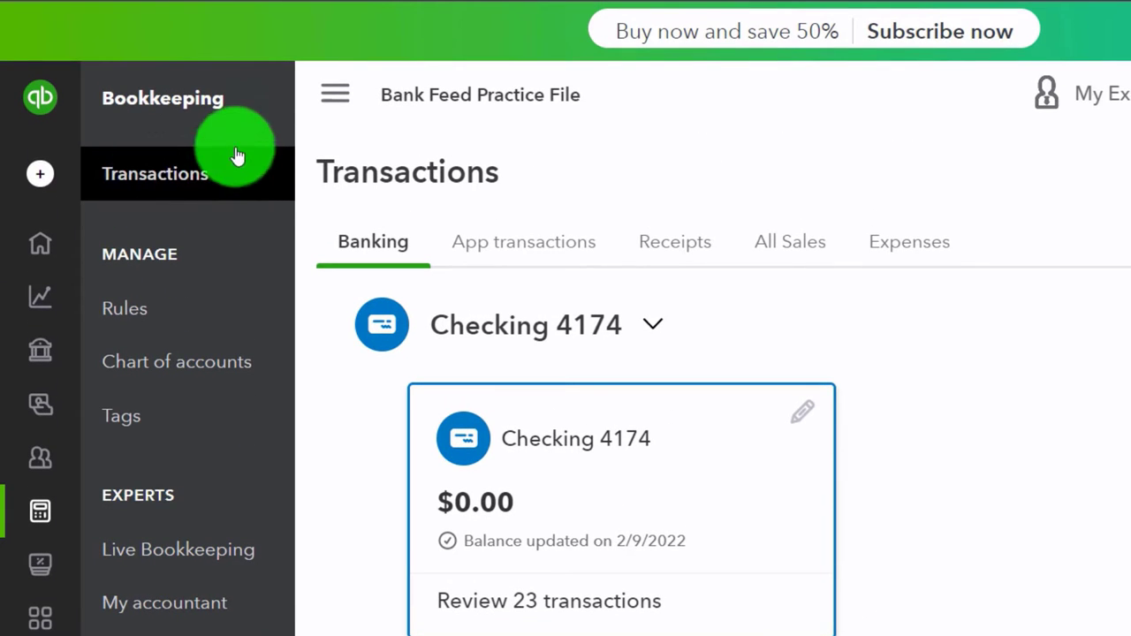
{"action": "left_click", "coordinate": [321, 104]}
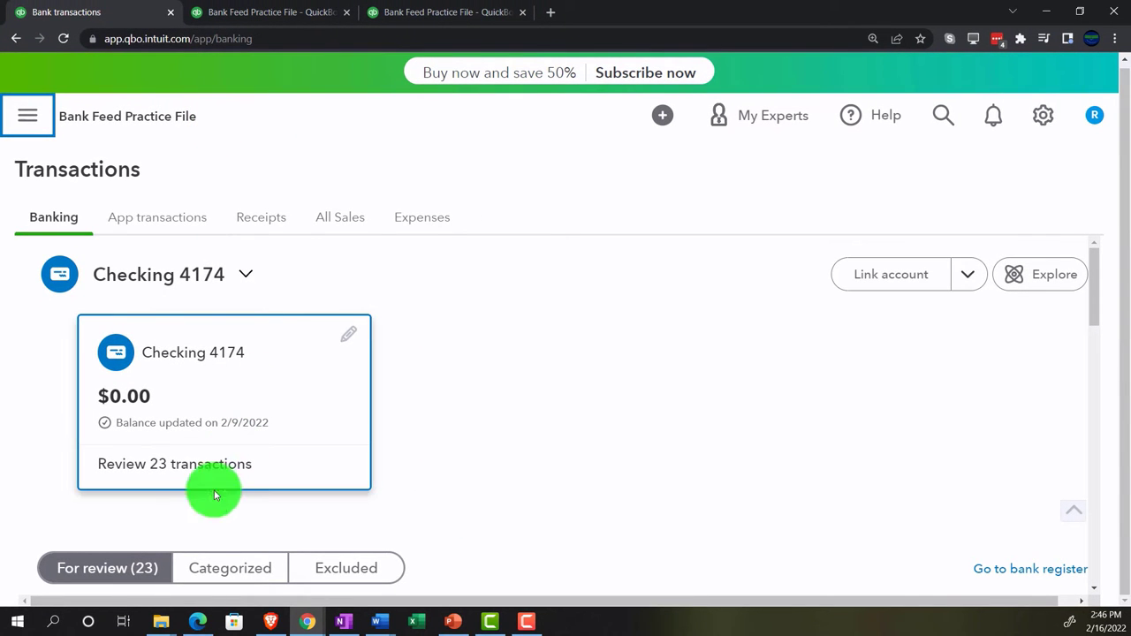
{"action": "left_click", "coordinate": [200, 622]}
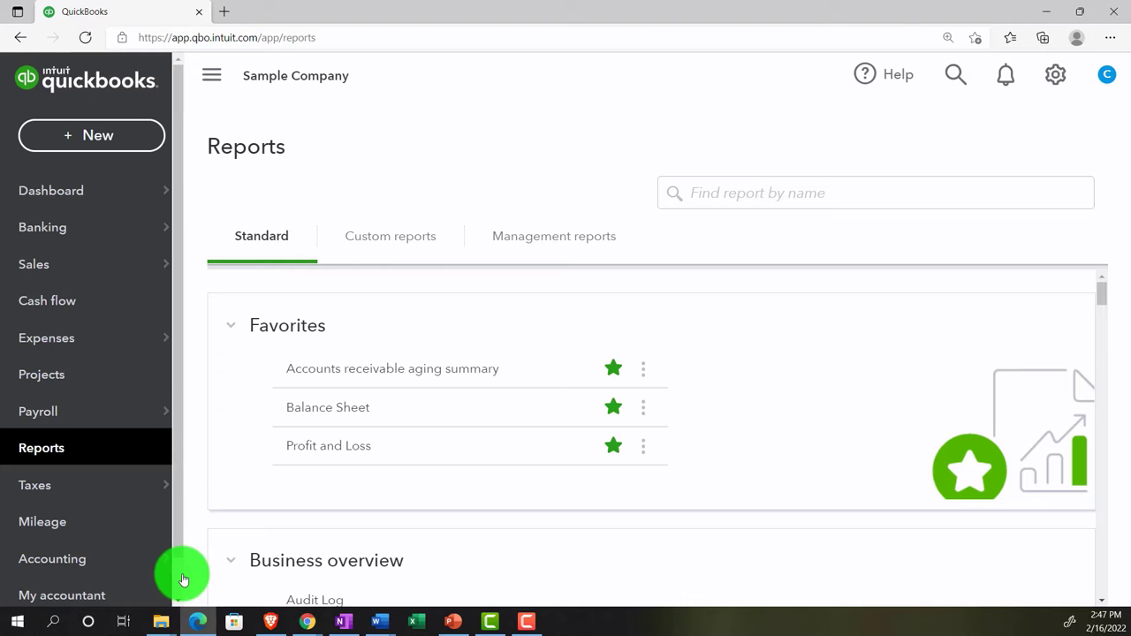
{"action": "left_click", "coordinate": [58, 232]}
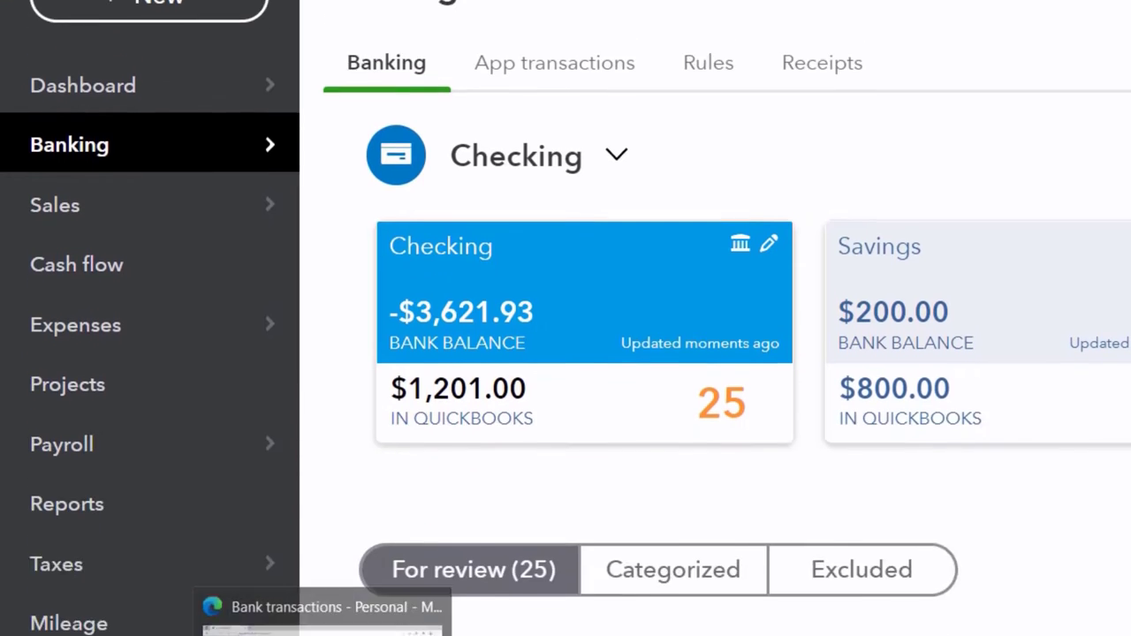
{"action": "left_click", "coordinate": [329, 625]}
{"action": "left_click", "coordinate": [329, 625]}
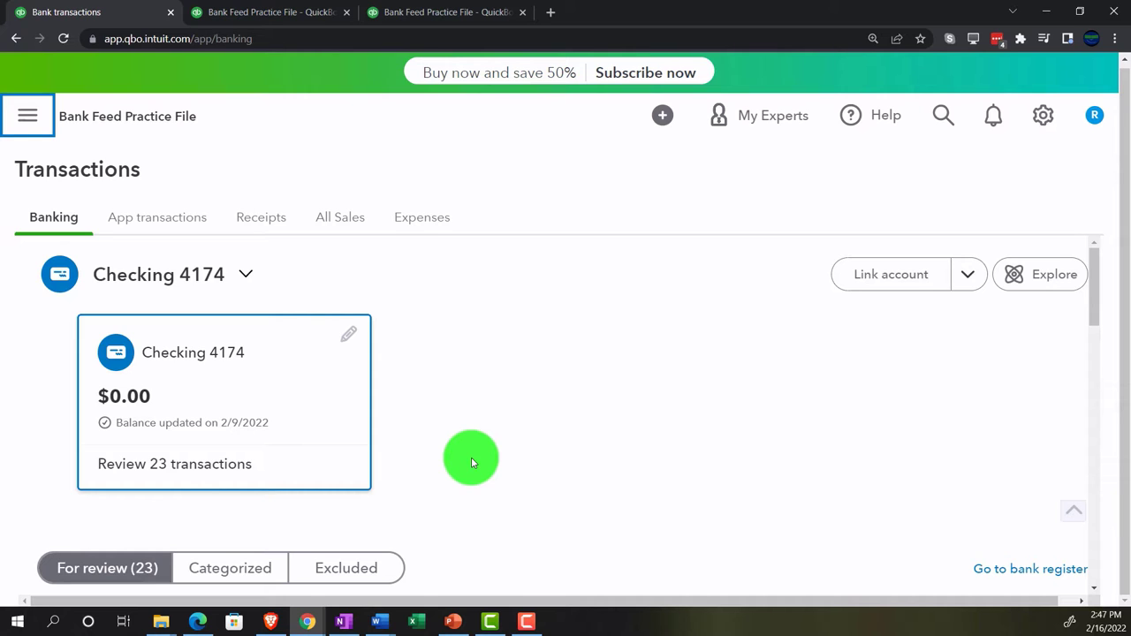
{"action": "scroll", "coordinate": [472, 462], "scroll_direction": "down", "scroll_amount": 1}
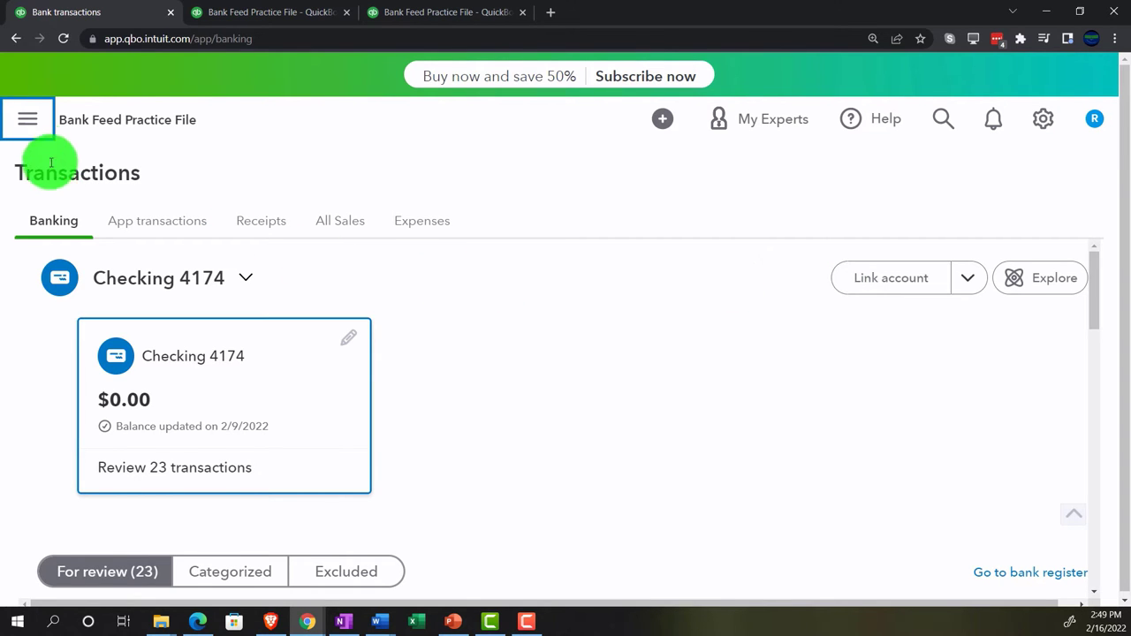
- Open Bookkeeping > Chart of accounts with the navigation collapsed
{"action": "left_click", "coordinate": [32, 144]}
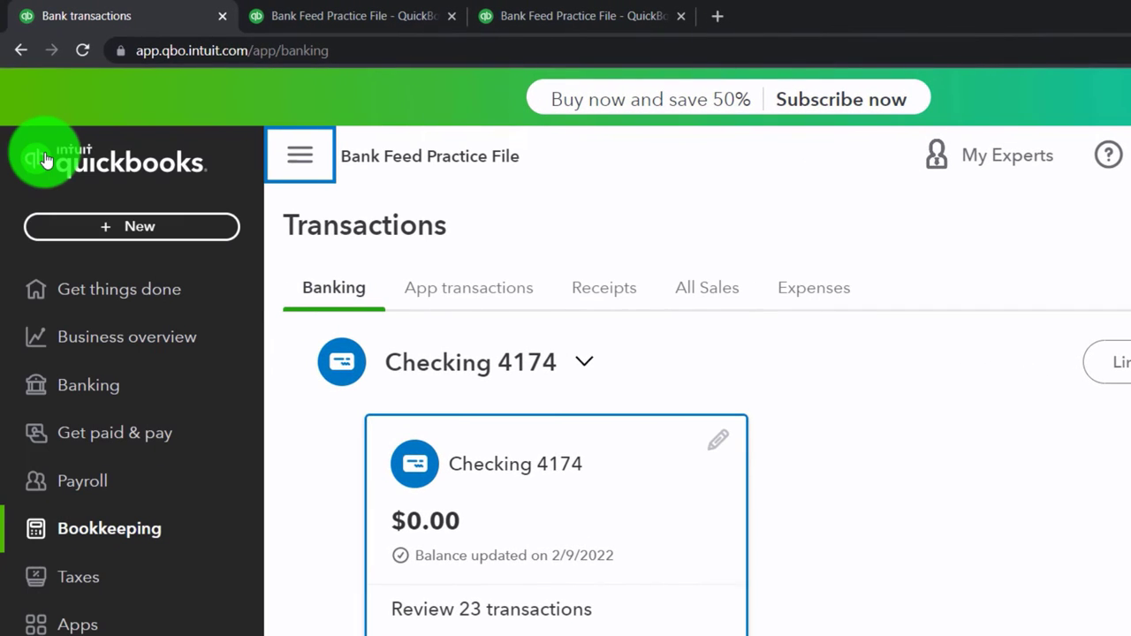
{"action": "left_click", "coordinate": [55, 525]}
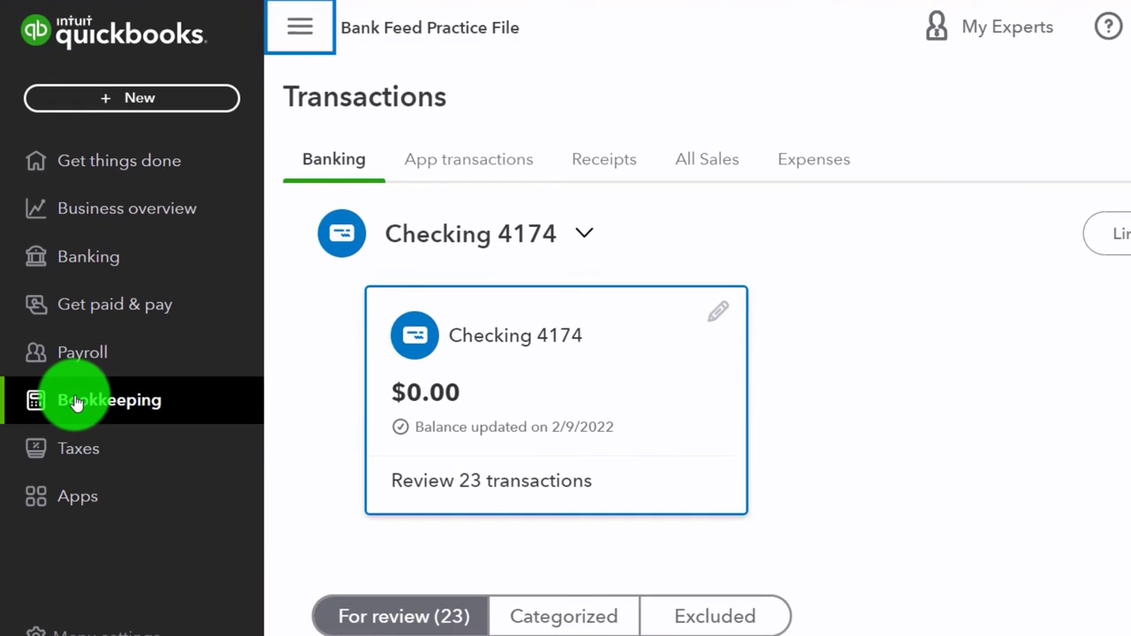
{"action": "left_click", "coordinate": [76, 402]}
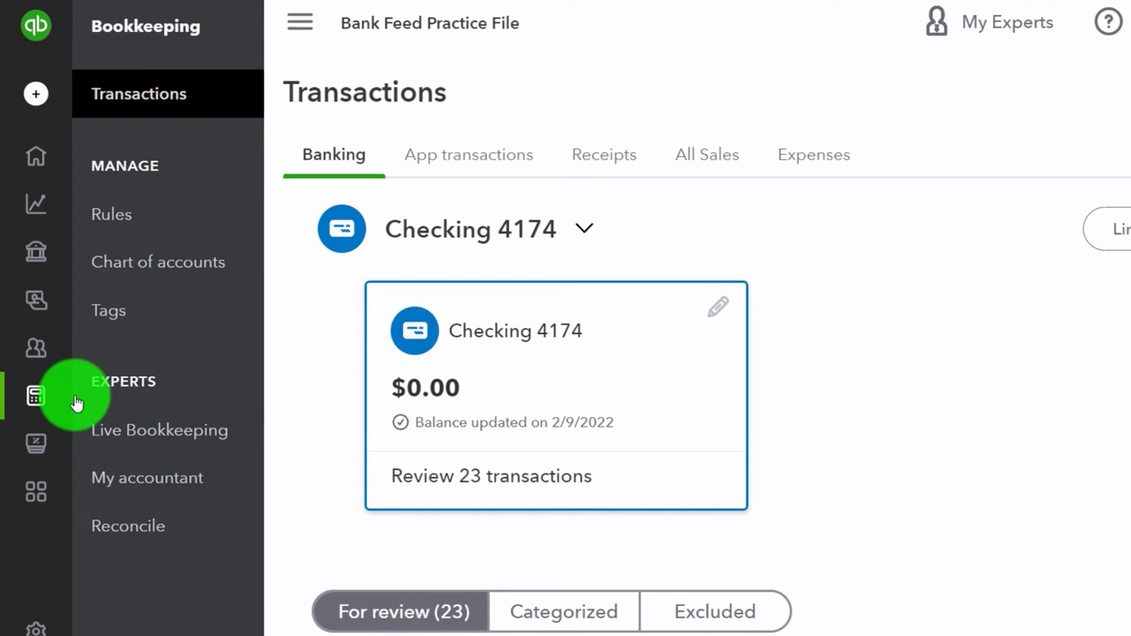
{"action": "left_click", "coordinate": [136, 268]}
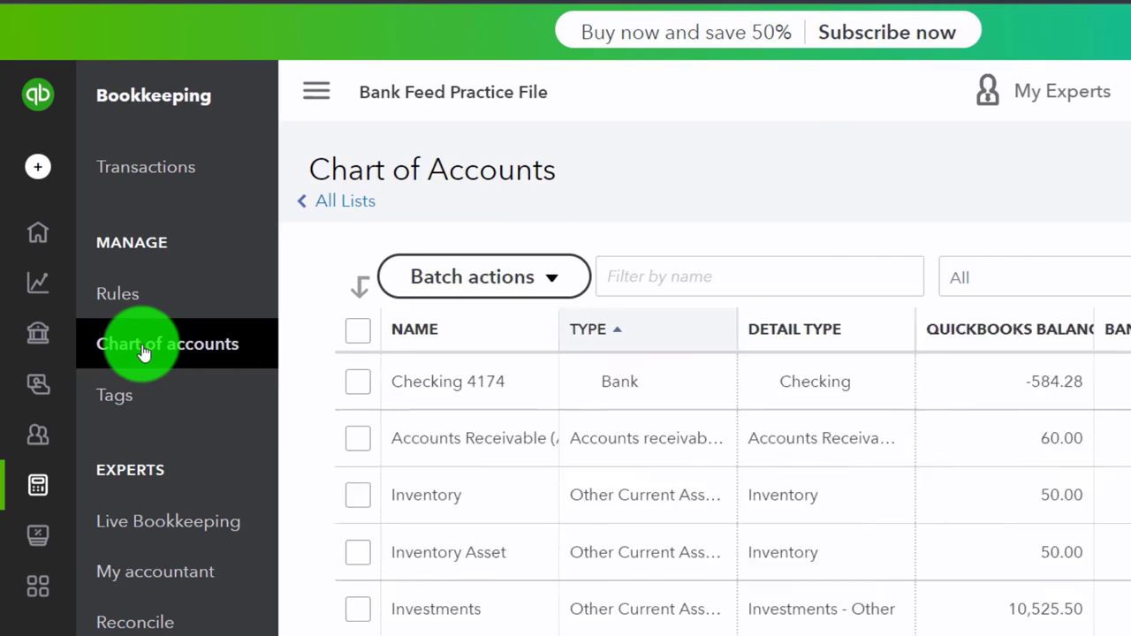
{"action": "left_click", "coordinate": [321, 92]}
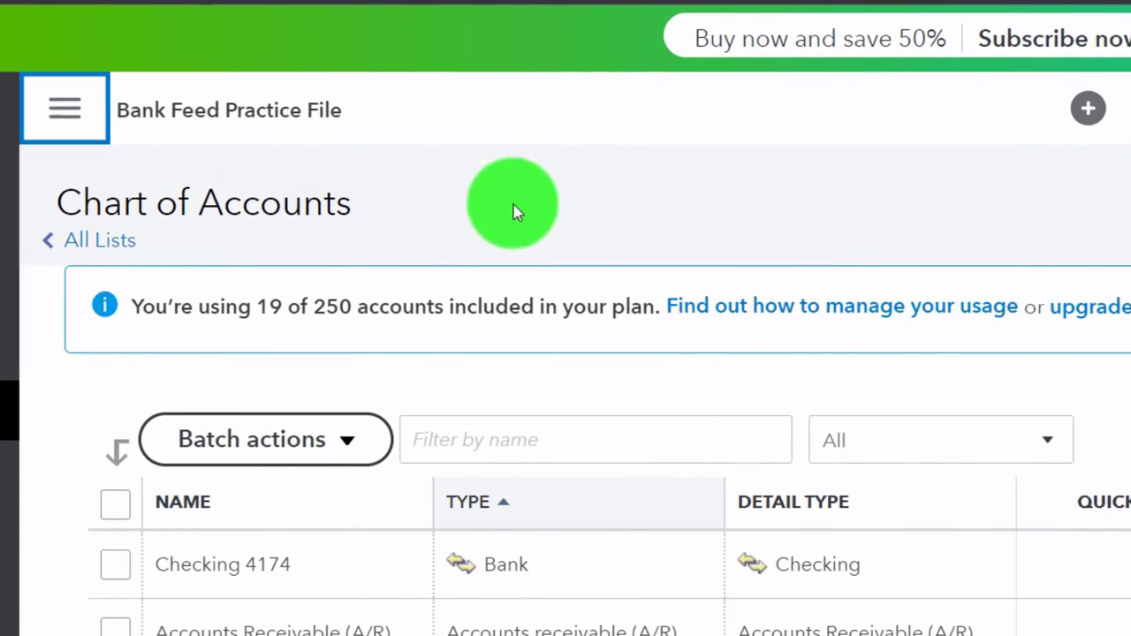
{"action": "scroll", "coordinate": [849, 364], "scroll_direction": "down", "scroll_amount": 1}
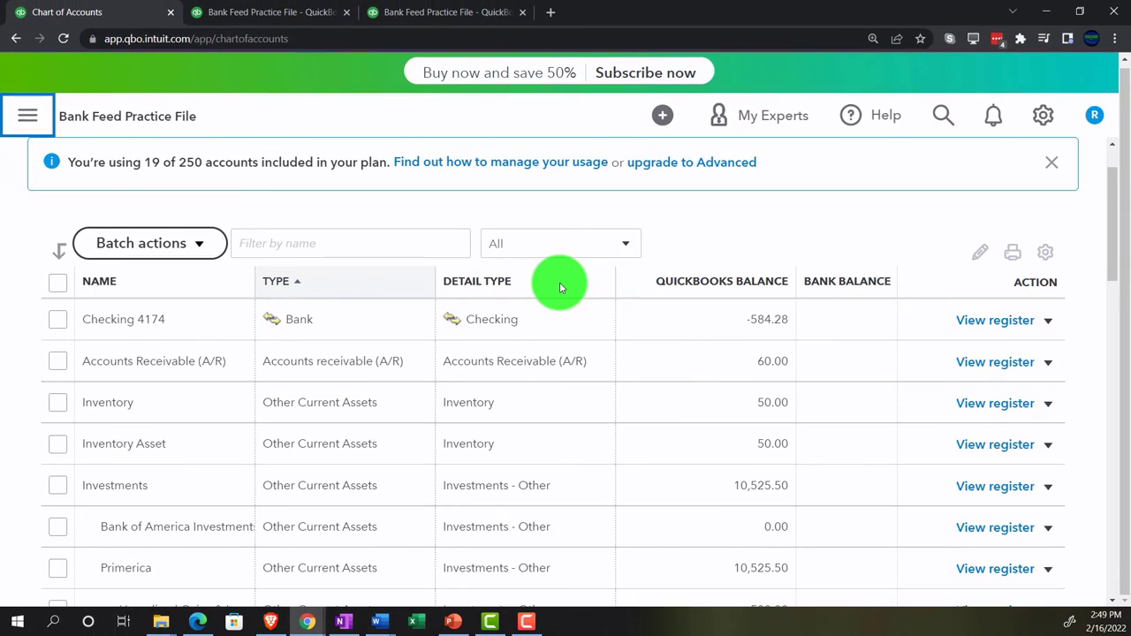
{"action": "scroll", "coordinate": [853, 397], "scroll_direction": "up", "scroll_amount": 1}
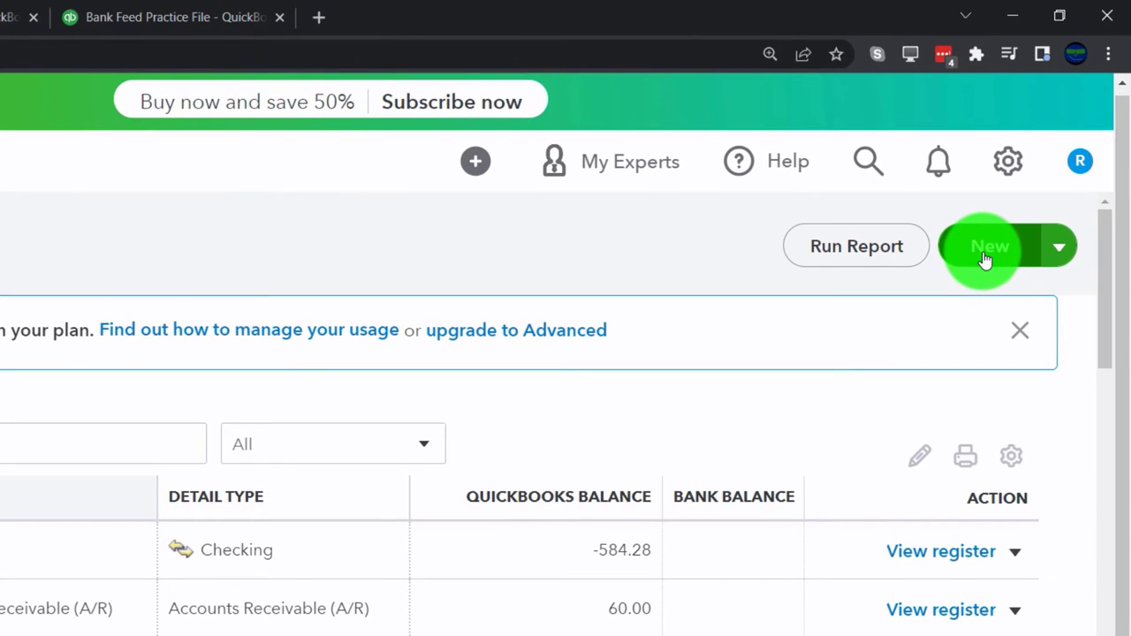
- Start a new account, close the New category panel unsaved, and scroll through the accounts list
{"action": "left_click", "coordinate": [985, 257]}
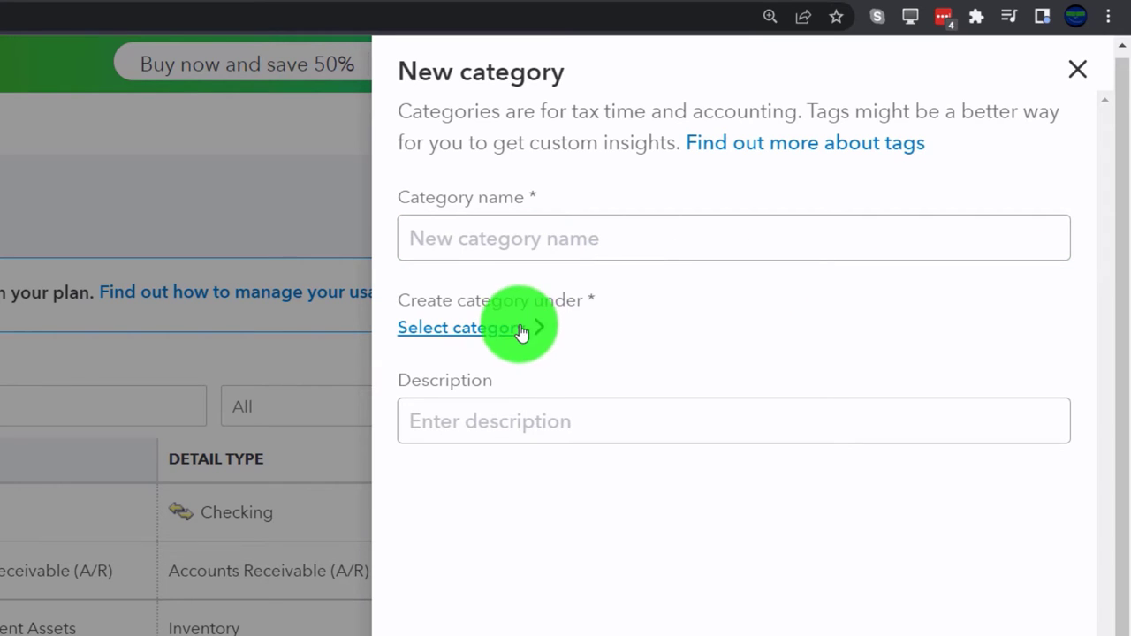
{"action": "left_click", "coordinate": [1077, 69]}
{"action": "scroll", "coordinate": [354, 442], "scroll_direction": "down", "scroll_amount": 3}
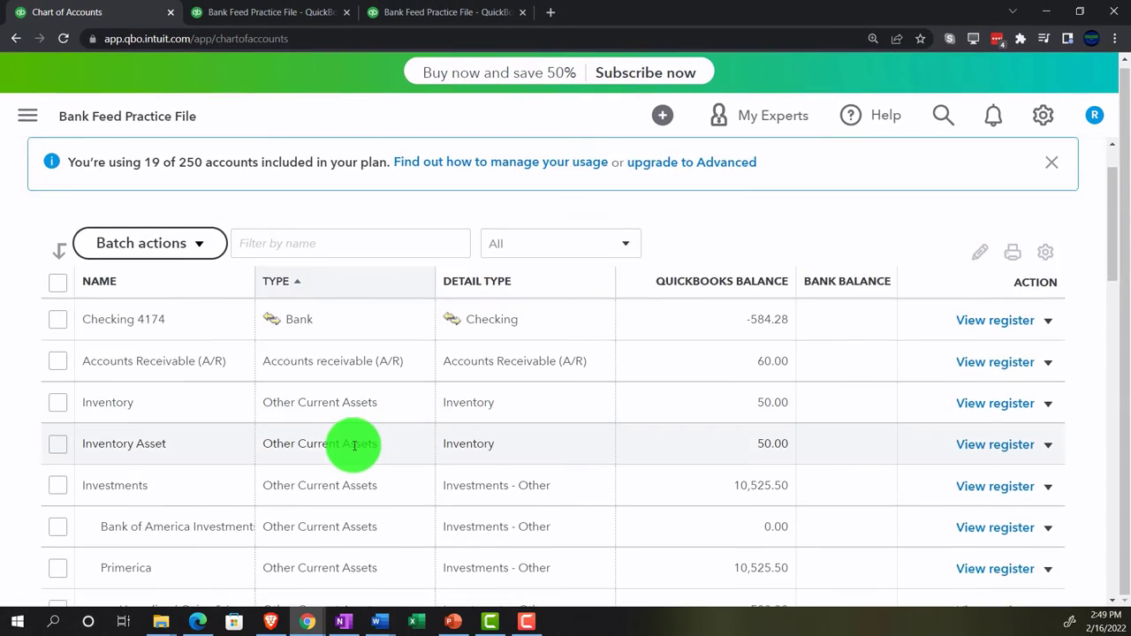
{"action": "scroll", "coordinate": [354, 446], "scroll_direction": "down", "scroll_amount": 3}
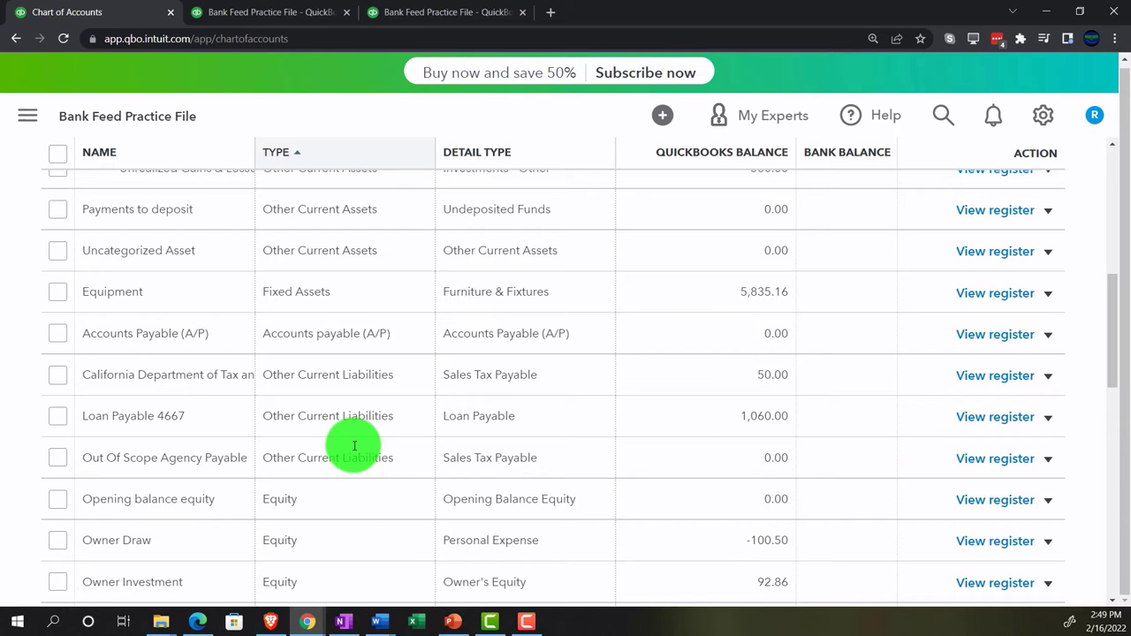
{"action": "scroll", "coordinate": [354, 446], "scroll_direction": "up", "scroll_amount": 5}
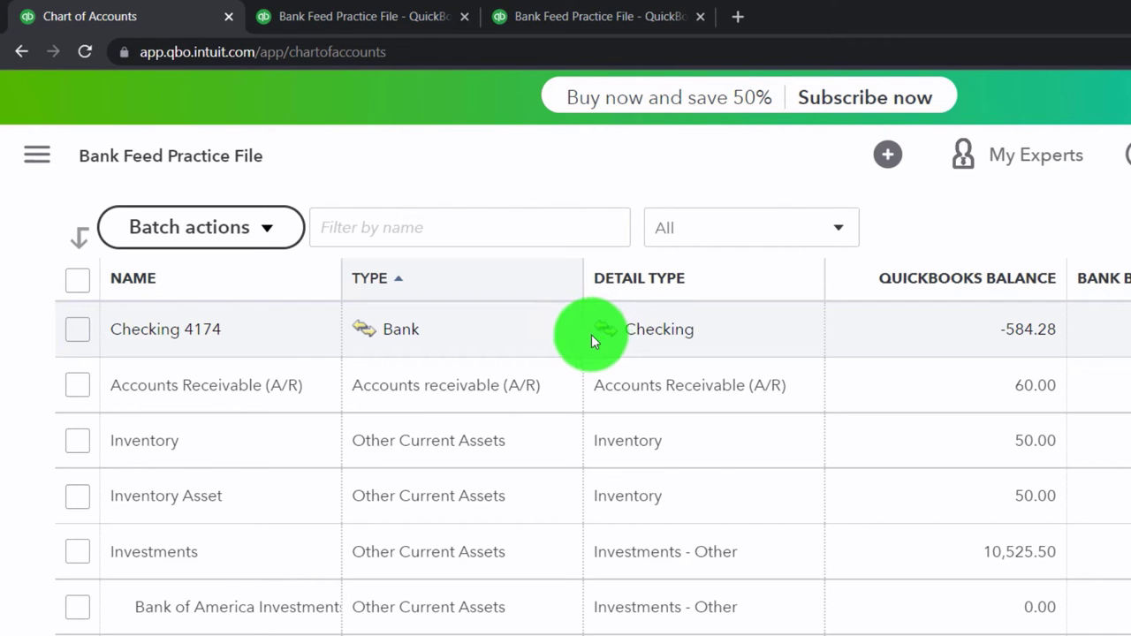
{"action": "left_click", "coordinate": [36, 157]}
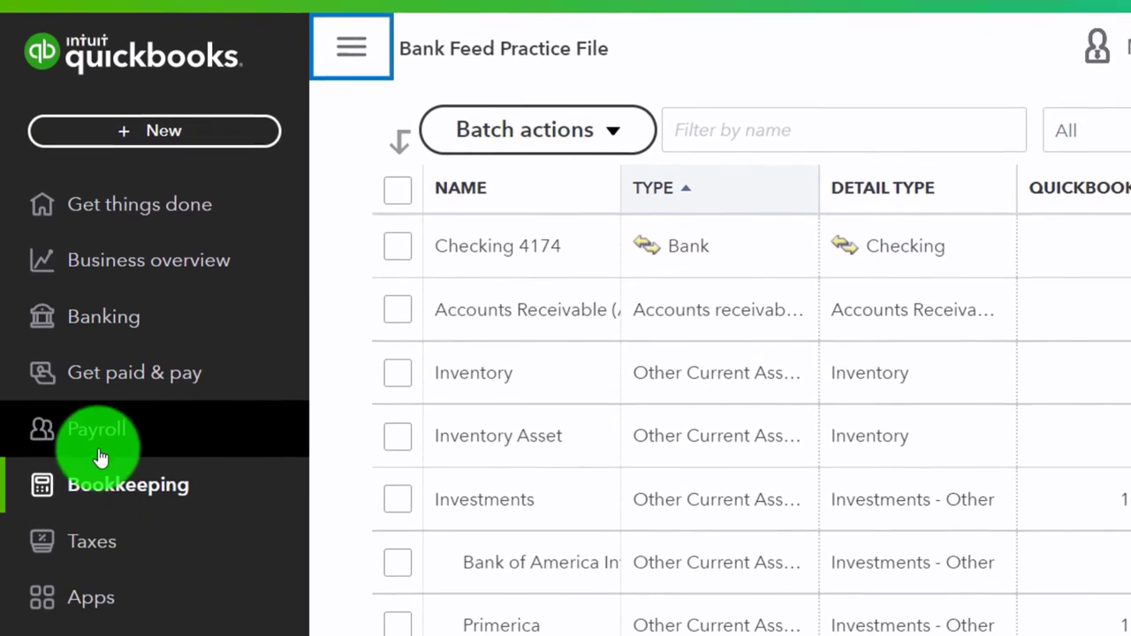
- Go to Bookkeeping > Transactions to reach Checking 4174's review list of 23 transactions
{"action": "left_click", "coordinate": [101, 459]}
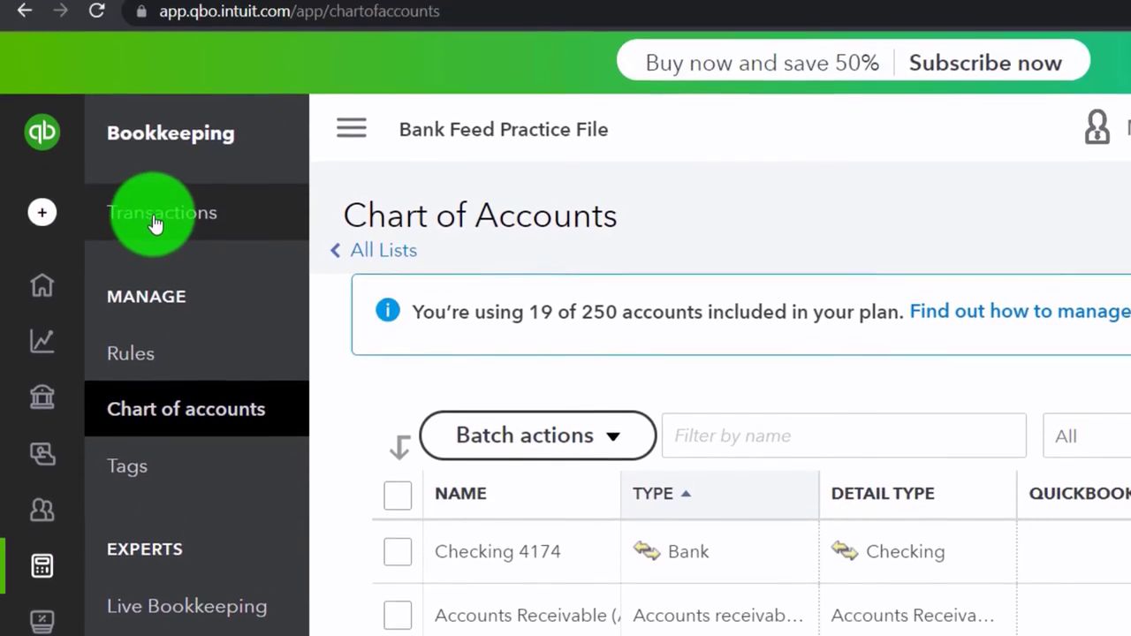
{"action": "left_click", "coordinate": [154, 121]}
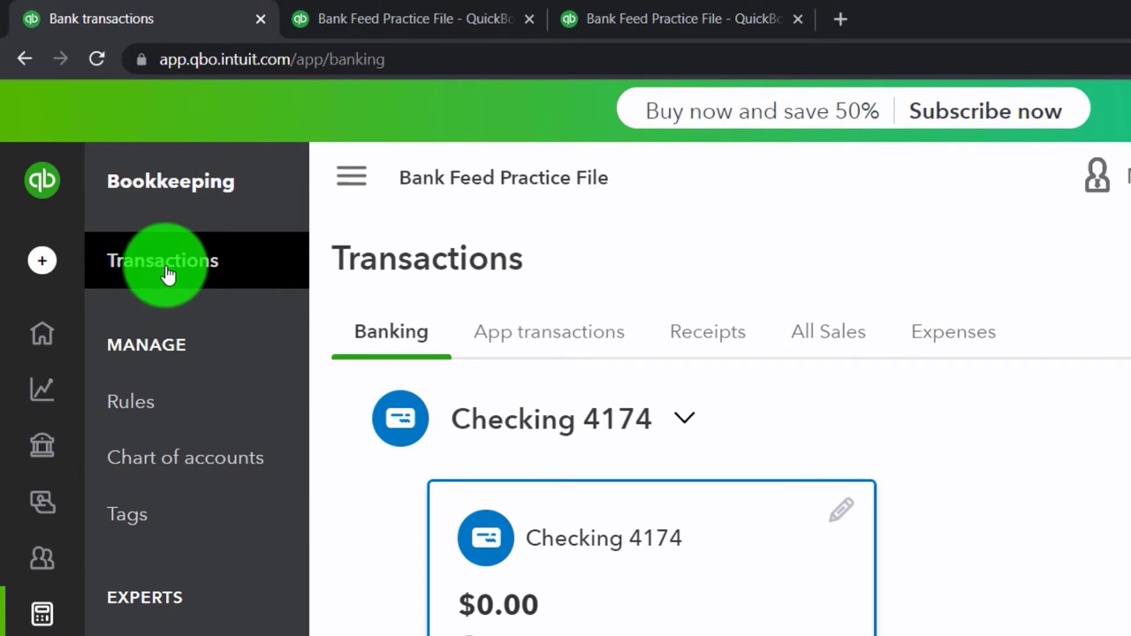
{"action": "left_click", "coordinate": [345, 181]}
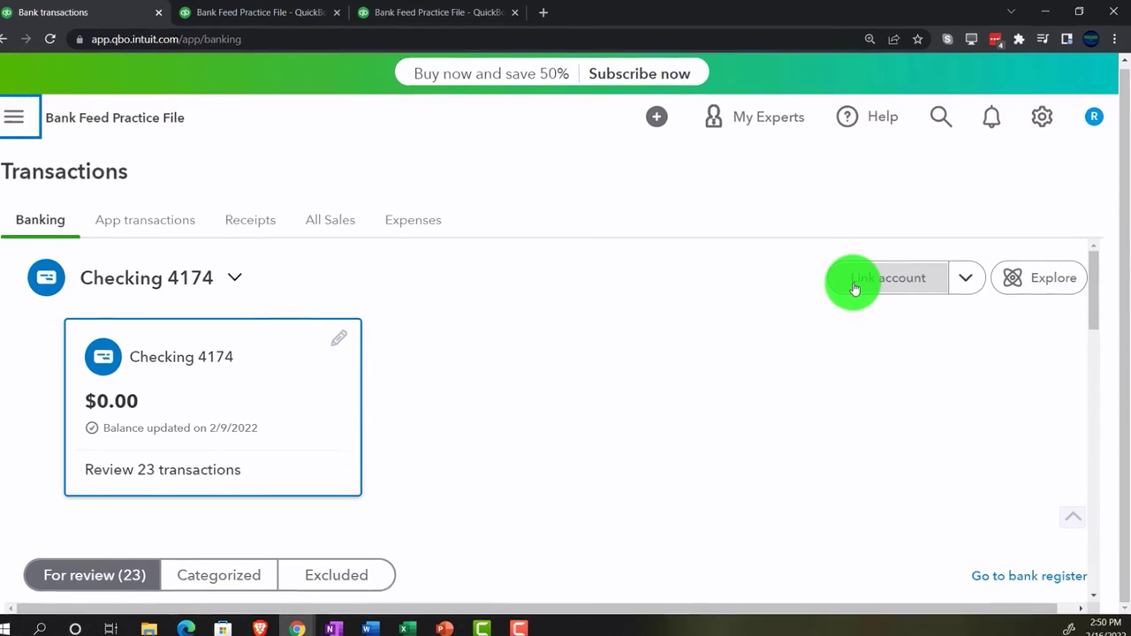
{"action": "left_click", "coordinate": [858, 281]}
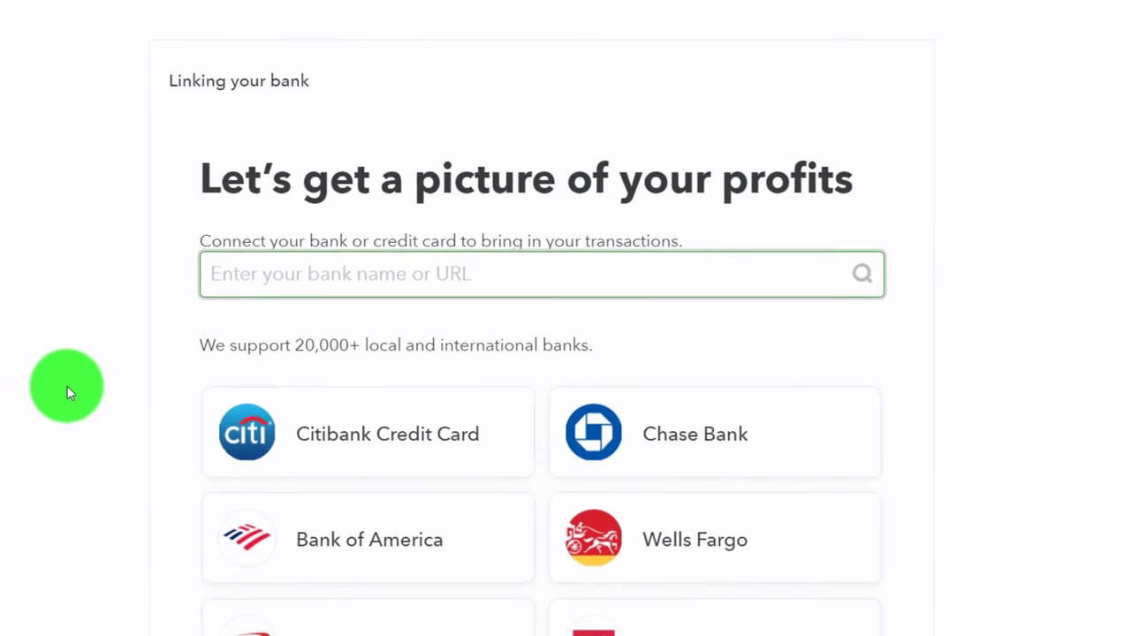
{"action": "scroll", "coordinate": [87, 363], "scroll_direction": "down", "scroll_amount": 2}
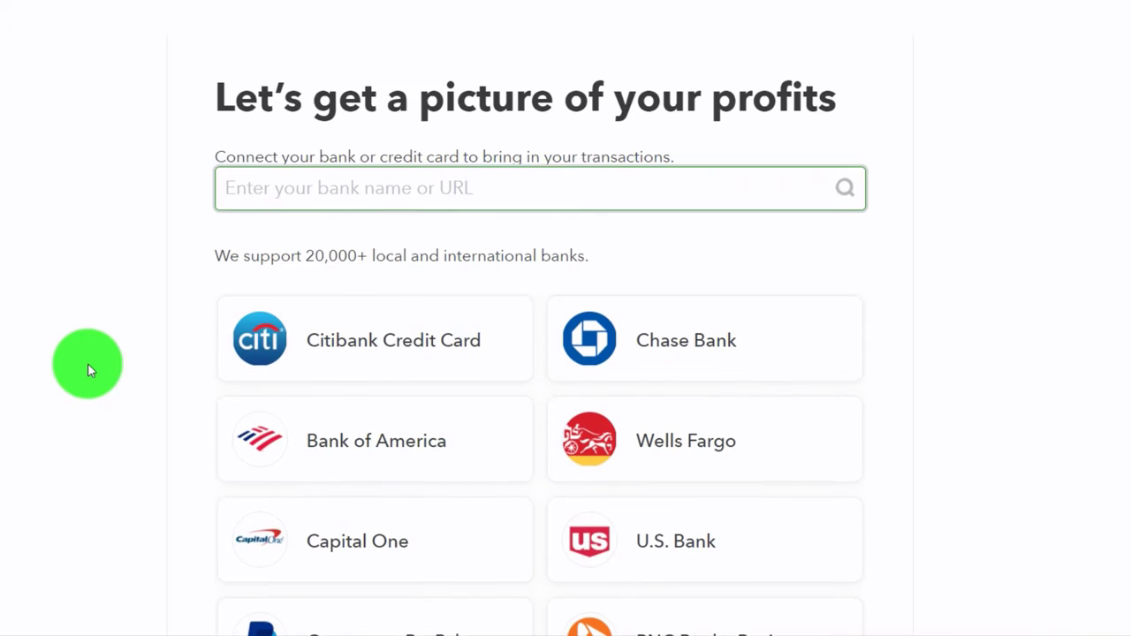
{"action": "type", "text": "ama"}
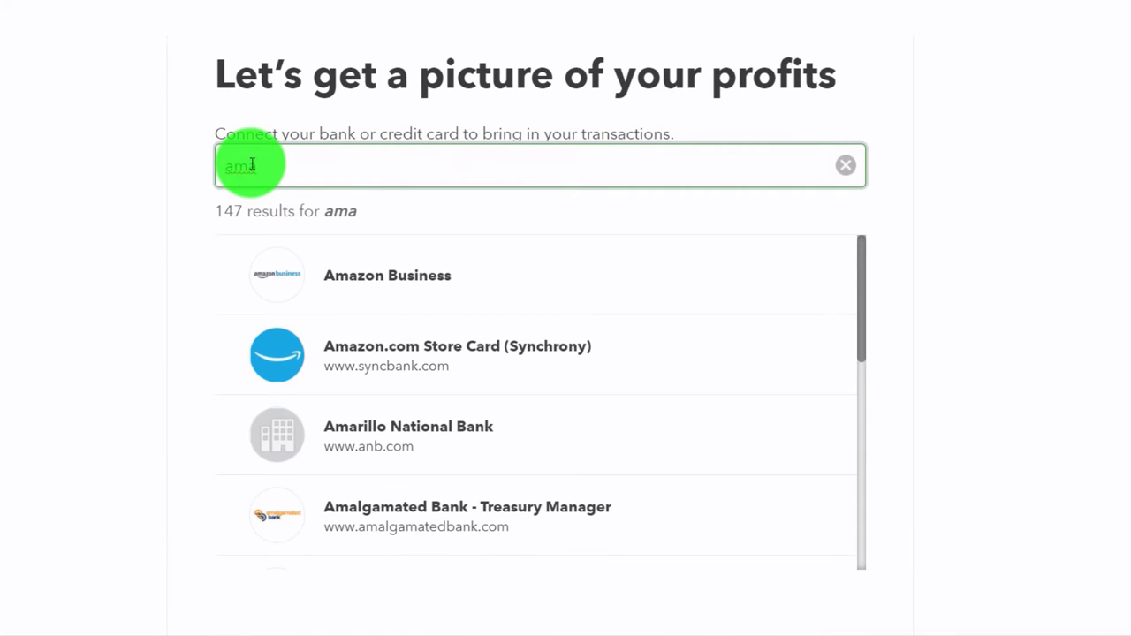
{"action": "key", "text": "BackSpace"}
{"action": "key", "text": "BackSpace"}
{"action": "key", "text": "BackSpace"}
{"action": "type", "text": "amer"}
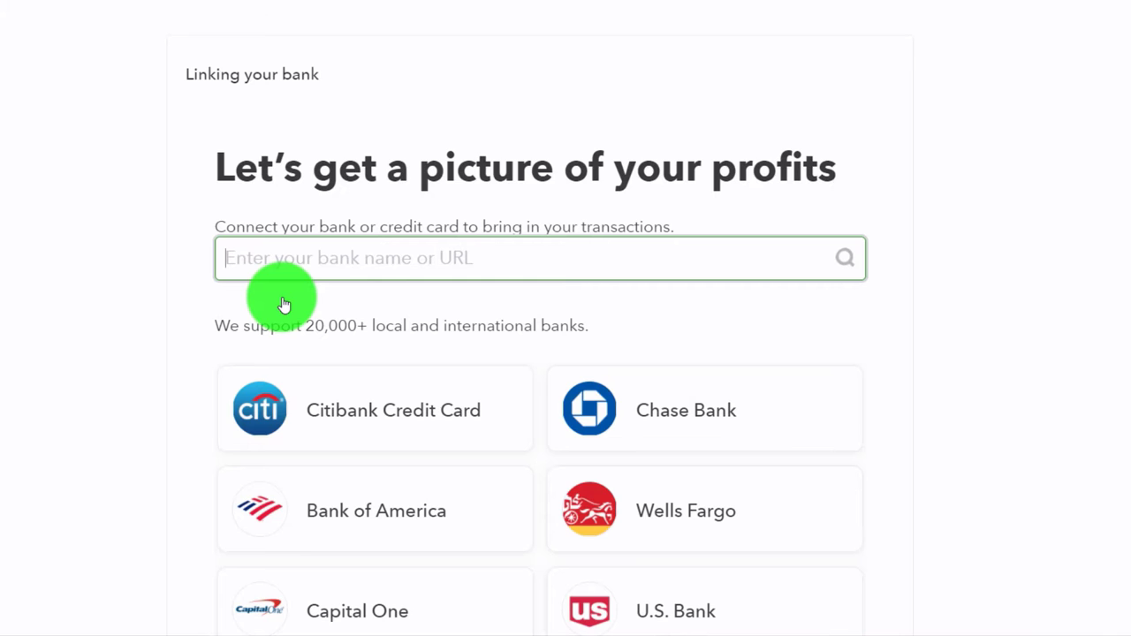
{"action": "left_click", "coordinate": [1084, 39]}
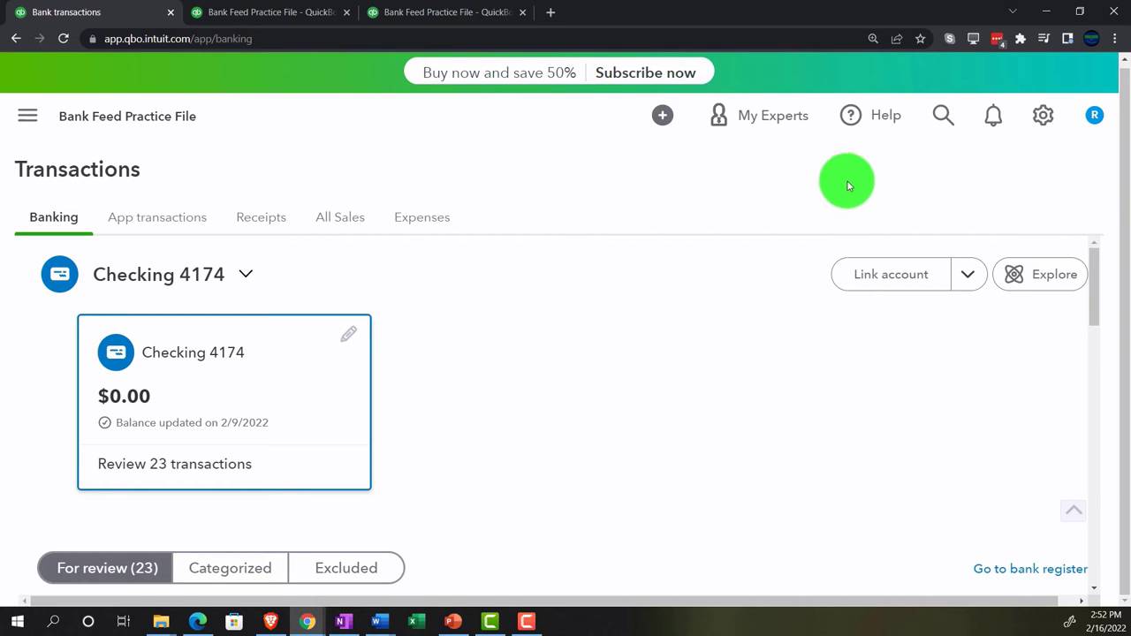
- Scan the Checking 4174 review list, then open the dropdown beside Link account
{"action": "scroll", "coordinate": [719, 330], "scroll_direction": "down", "scroll_amount": 3}
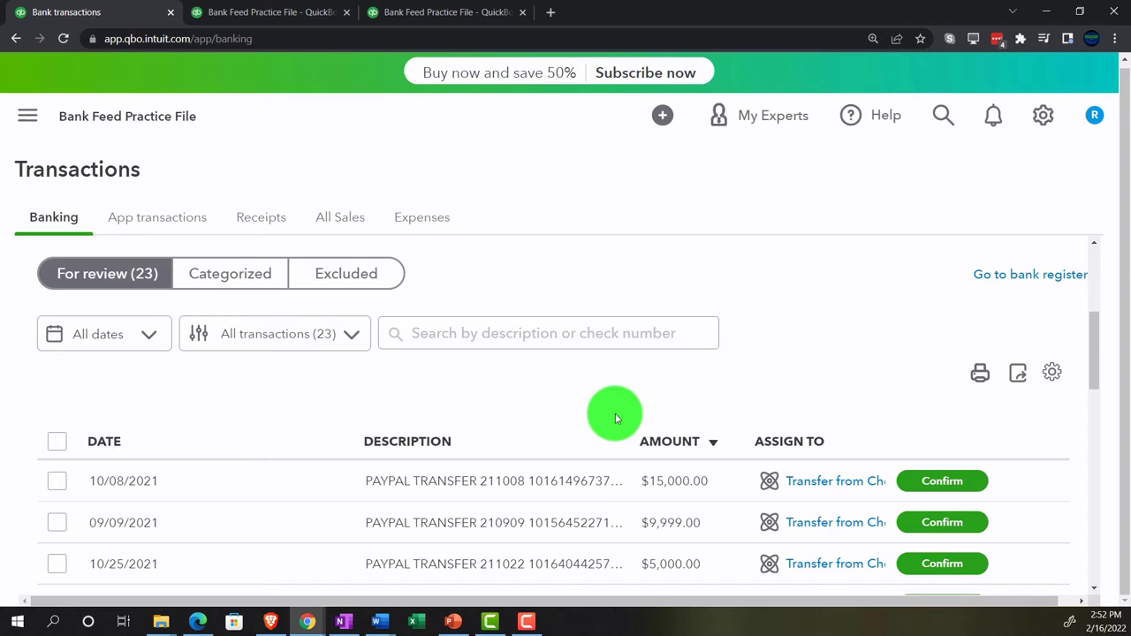
{"action": "scroll", "coordinate": [613, 415], "scroll_direction": "up", "scroll_amount": 3}
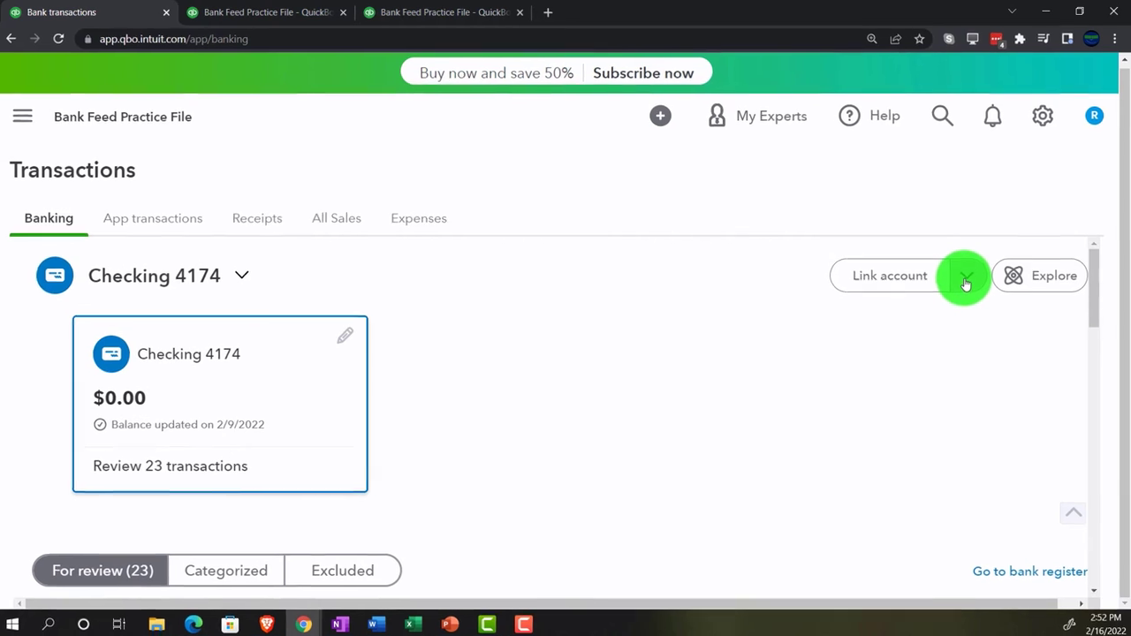
{"action": "left_click", "coordinate": [966, 279]}
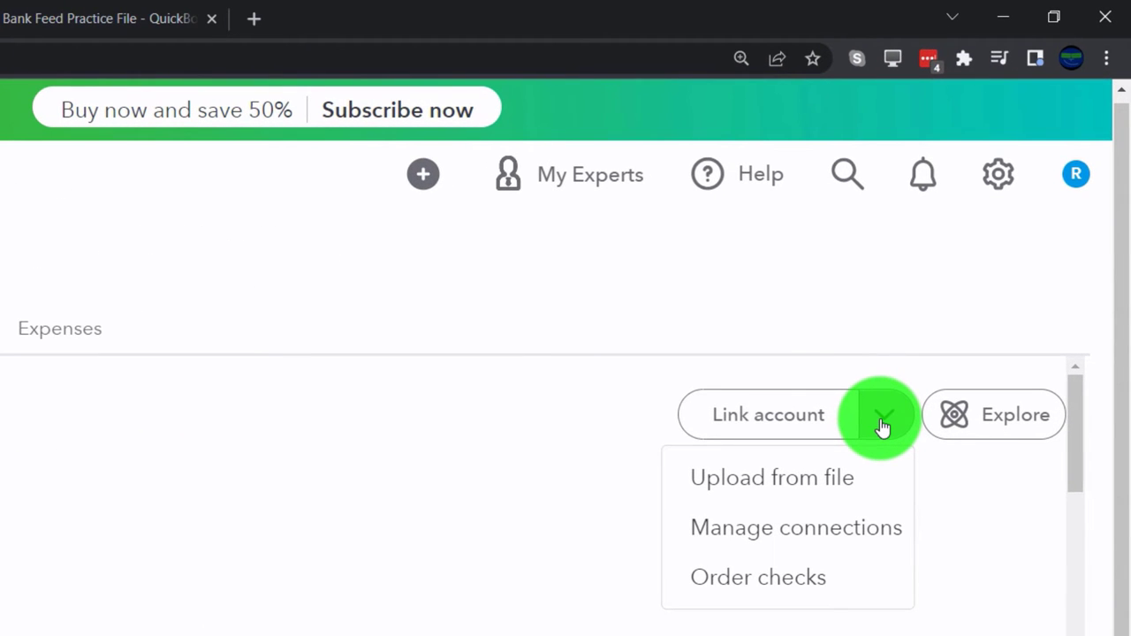
- Choose Upload from file, and locate Credit Card.qbo on the desktop
{"action": "left_click", "coordinate": [815, 487]}
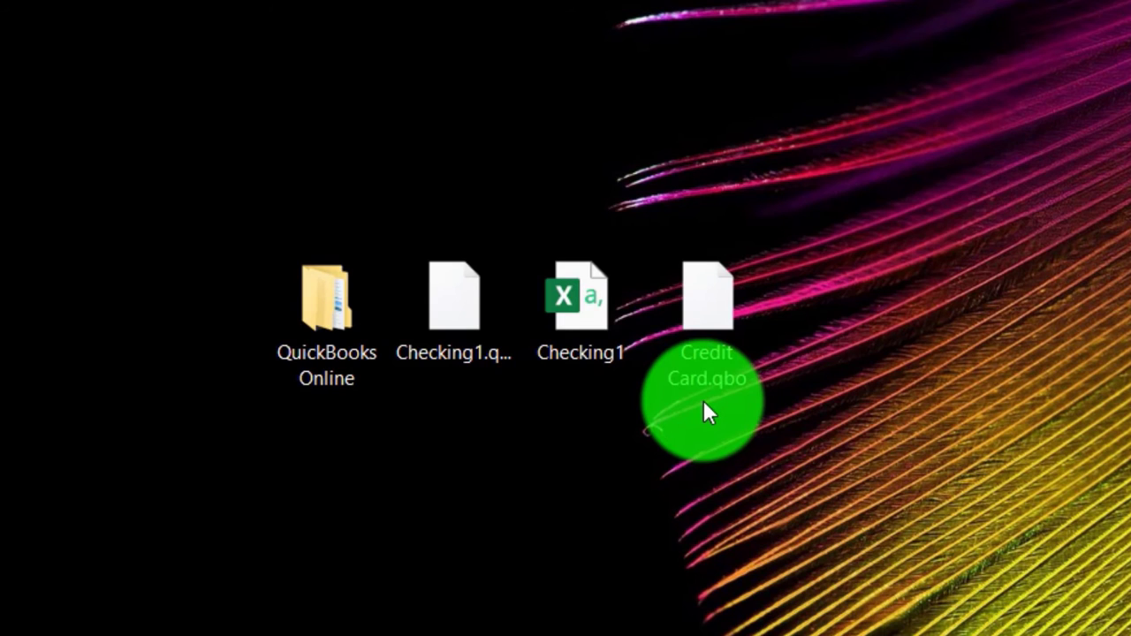
{"action": "left_click", "coordinate": [704, 403]}
{"action": "left_click", "coordinate": [558, 616]}
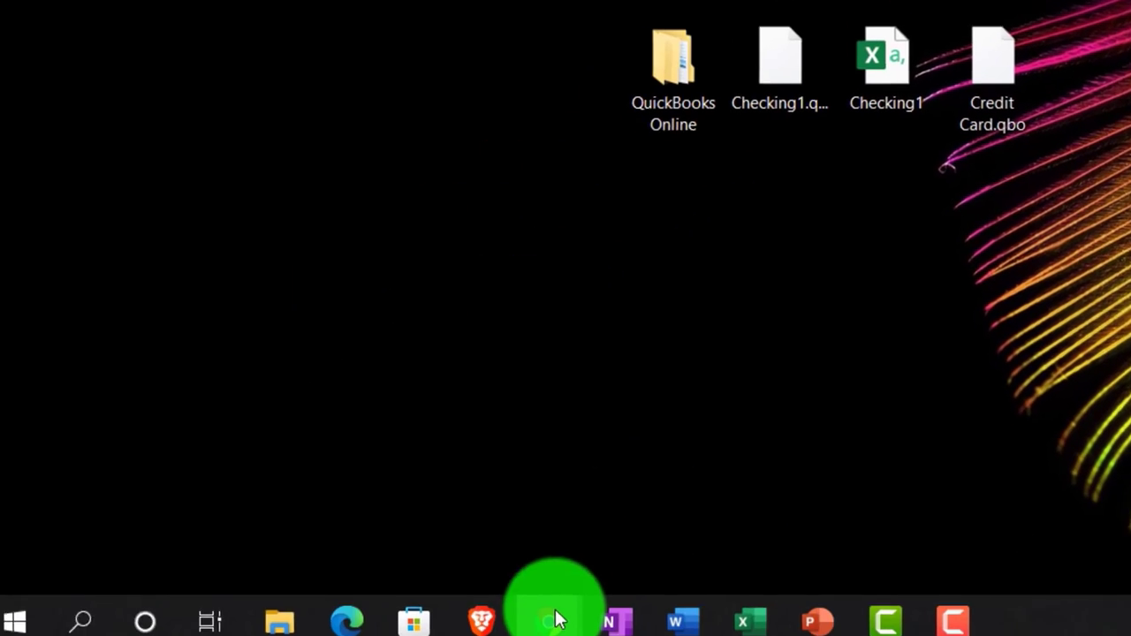
- Upload Credit Card.qbo from the Desktop on the Import bank transactions page
{"action": "left_click", "coordinate": [474, 467]}
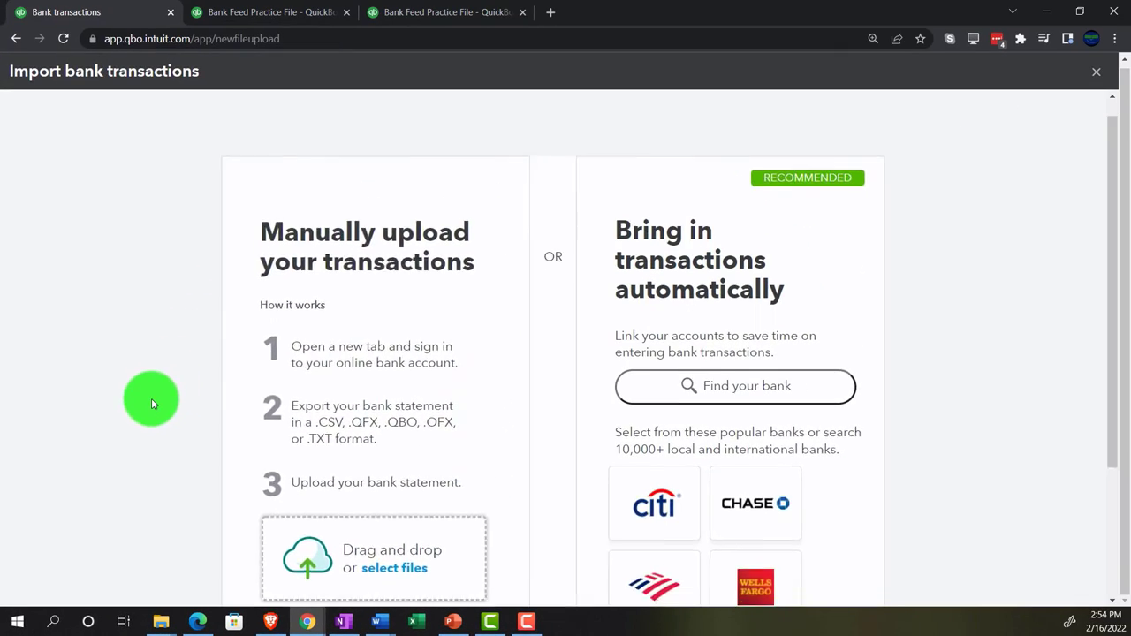
{"action": "scroll", "coordinate": [155, 415], "scroll_direction": "down", "scroll_amount": 2}
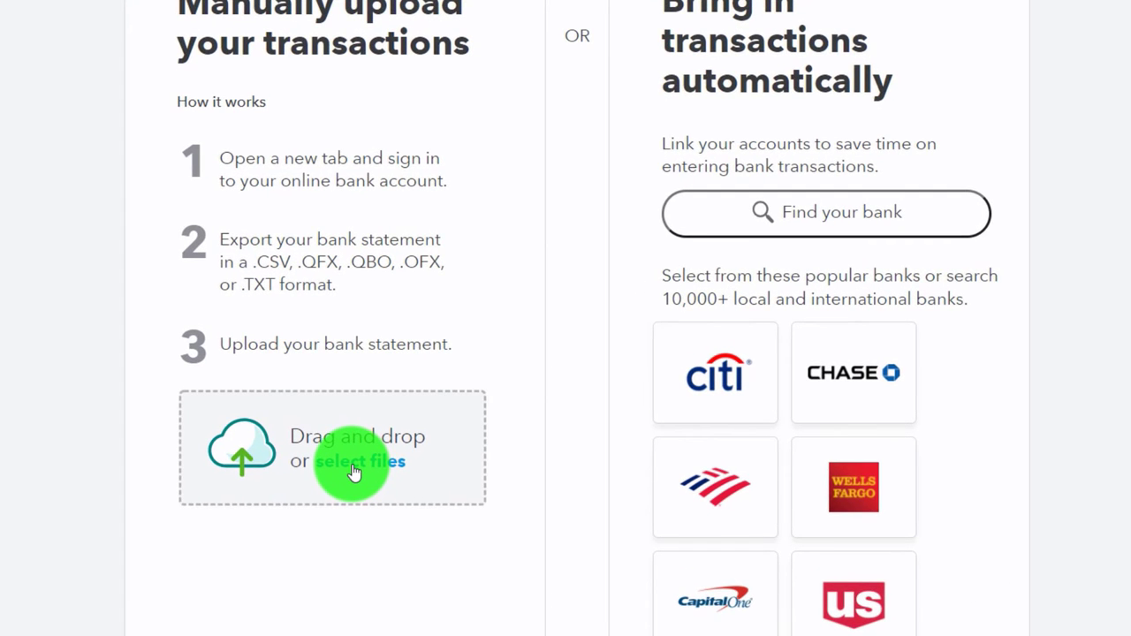
{"action": "left_click", "coordinate": [354, 473]}
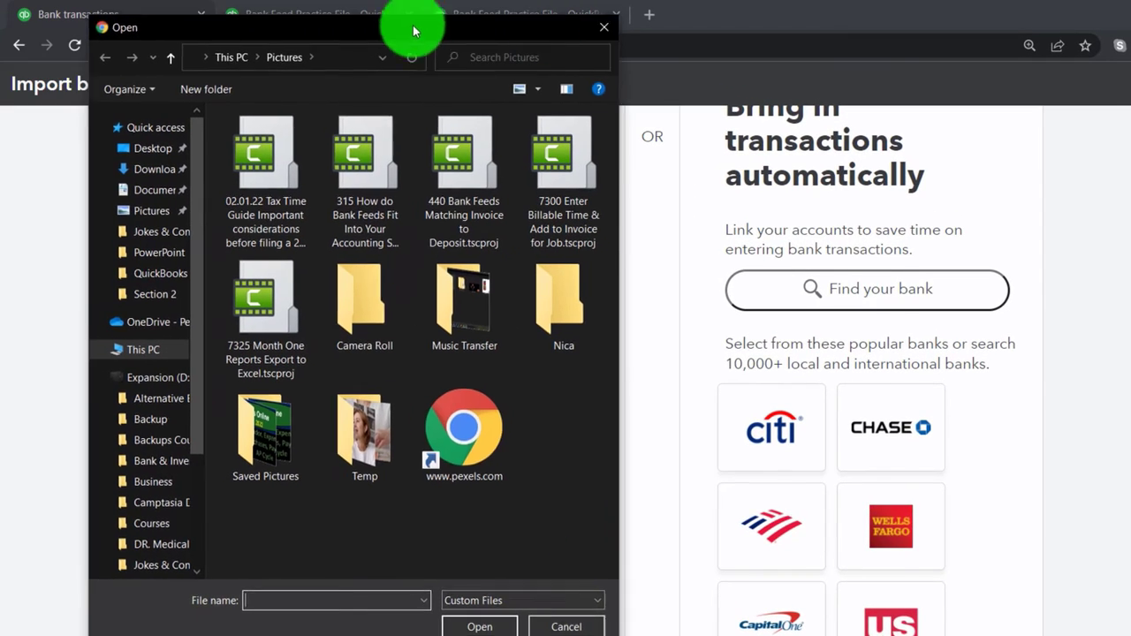
{"action": "left_click_drag", "start_coordinate": [412, 31], "coordinate": [901, 30]}
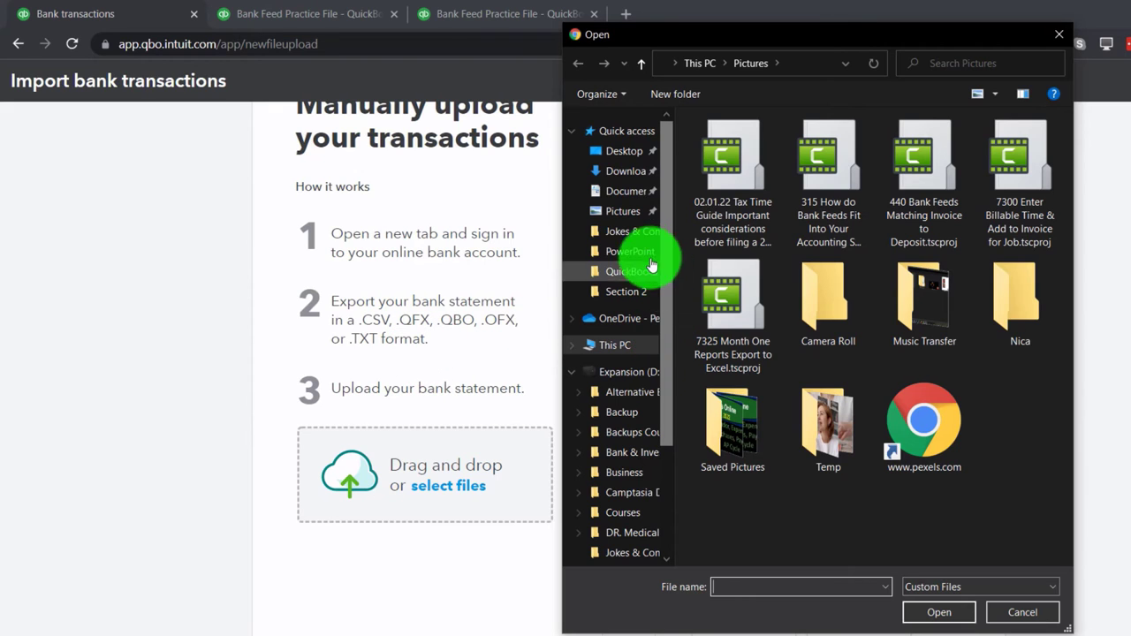
{"action": "left_click", "coordinate": [618, 155]}
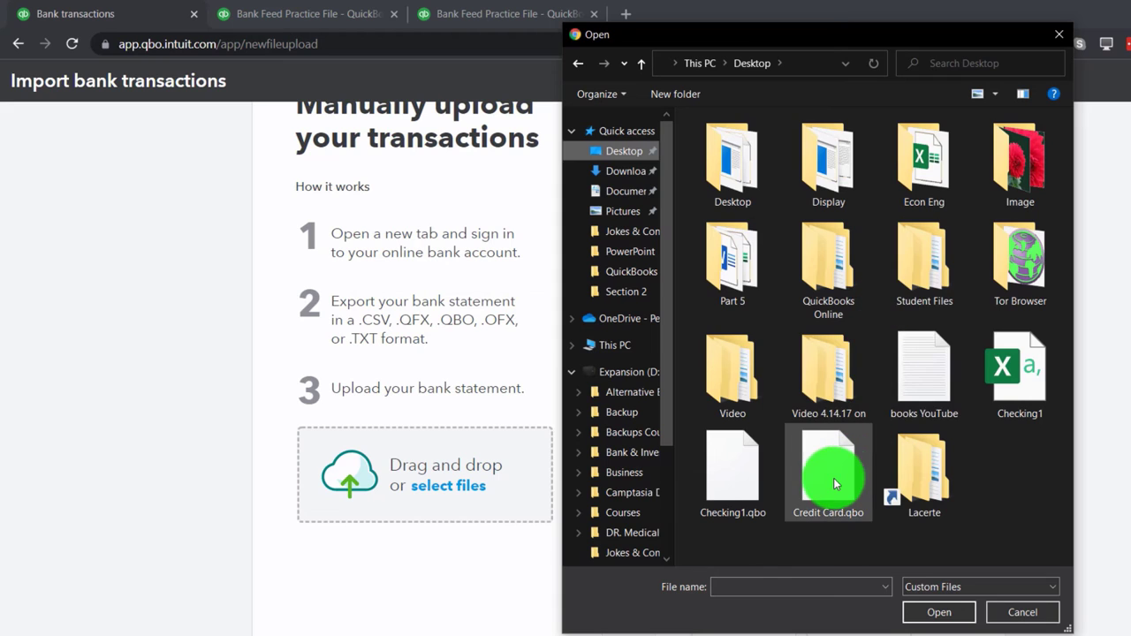
{"action": "double_click", "coordinate": [831, 478]}
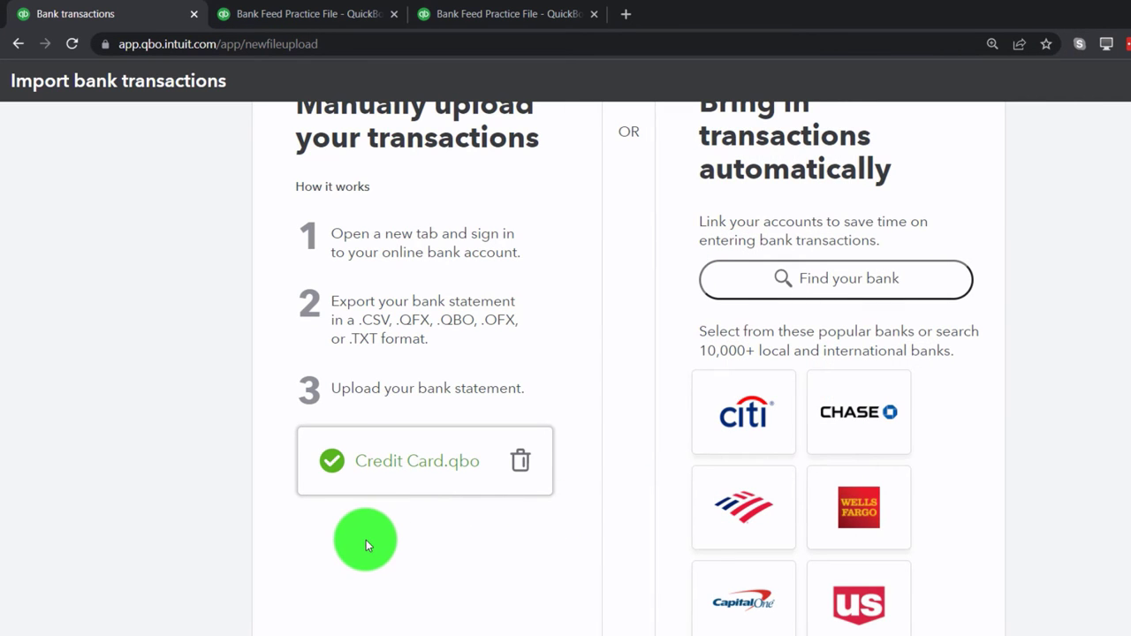
{"action": "scroll", "coordinate": [347, 513], "scroll_direction": "down", "scroll_amount": 1}
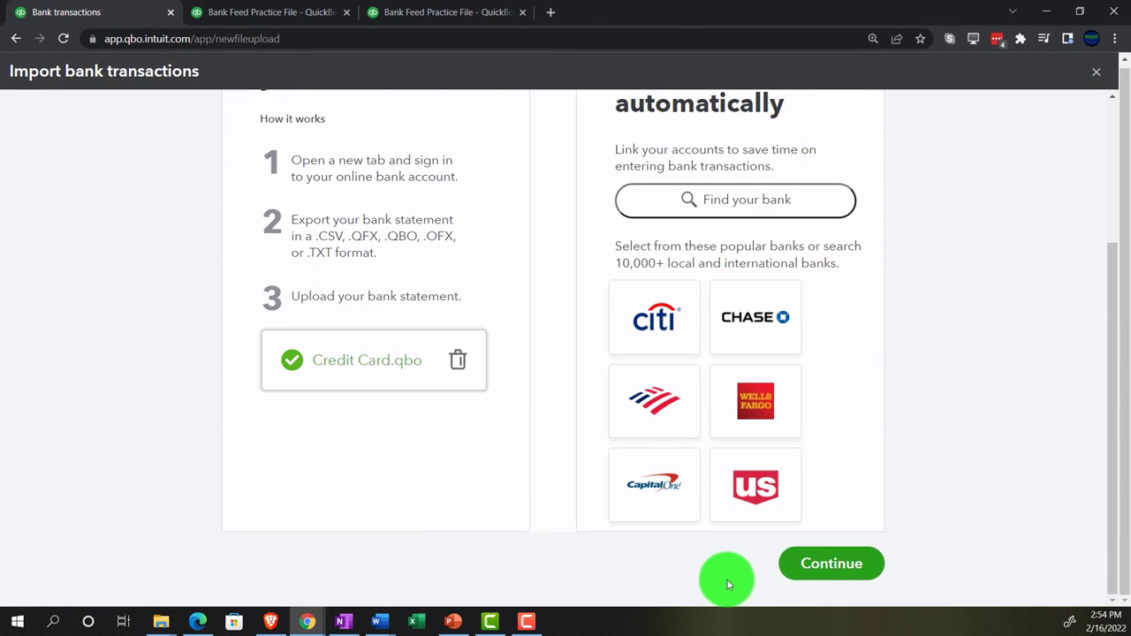
- Continue to account mapping and choose Add new in the Select Account dropdown
{"action": "left_click", "coordinate": [811, 576]}
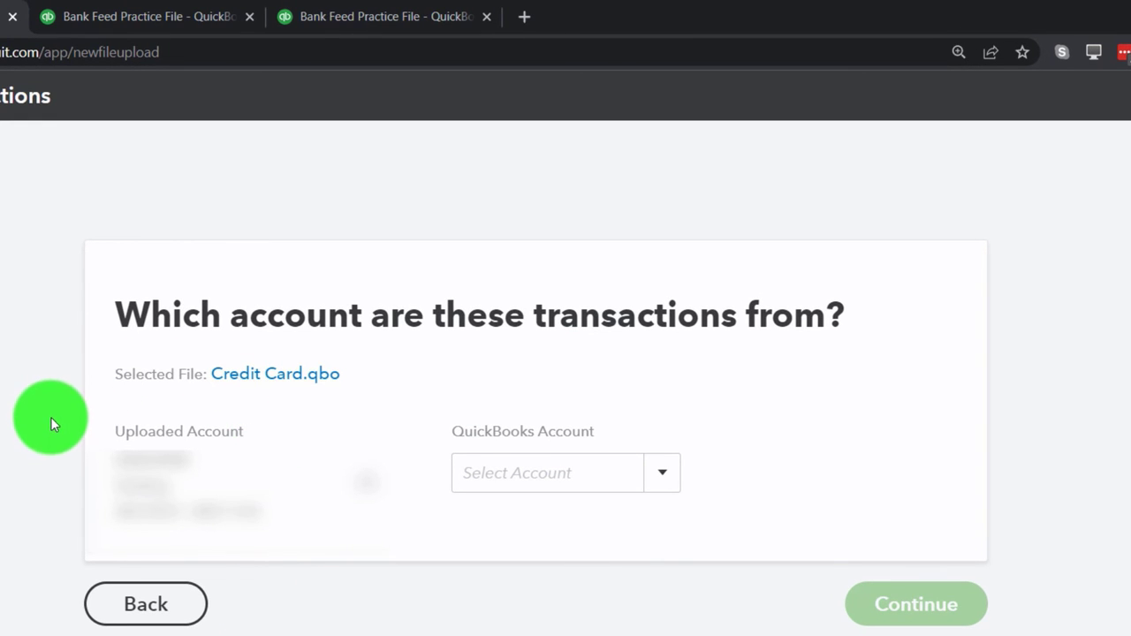
{"action": "left_click", "coordinate": [659, 480]}
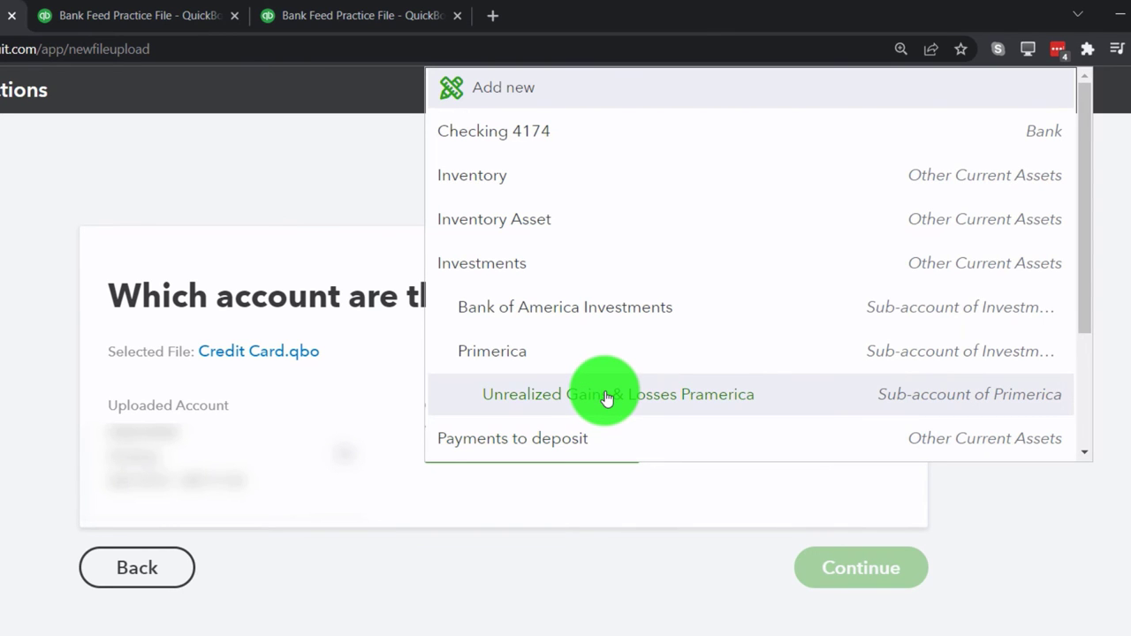
{"action": "left_click", "coordinate": [511, 98]}
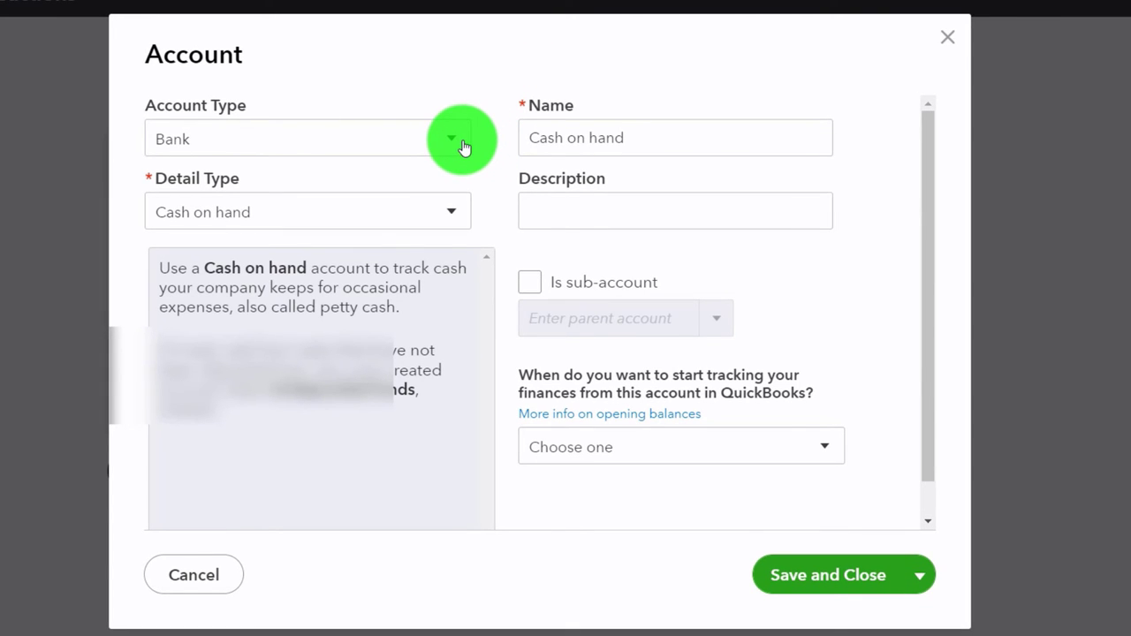
- Create a Credit Card type account named with 4274 appended, saved as Credit Card 4274
{"action": "left_click", "coordinate": [460, 146]}
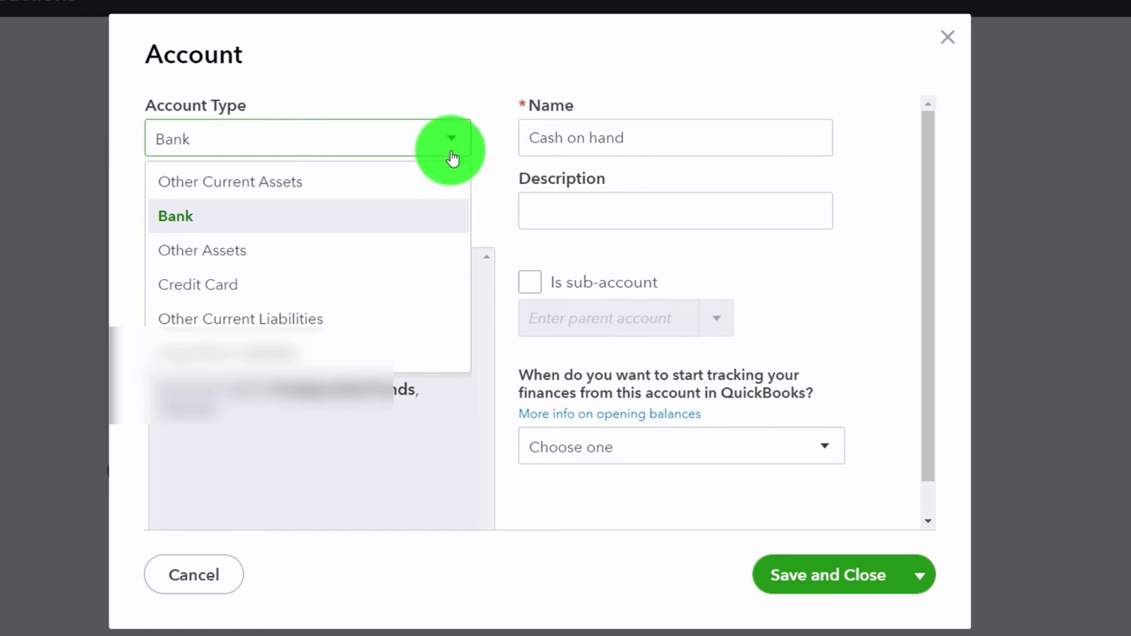
{"action": "left_click", "coordinate": [301, 286]}
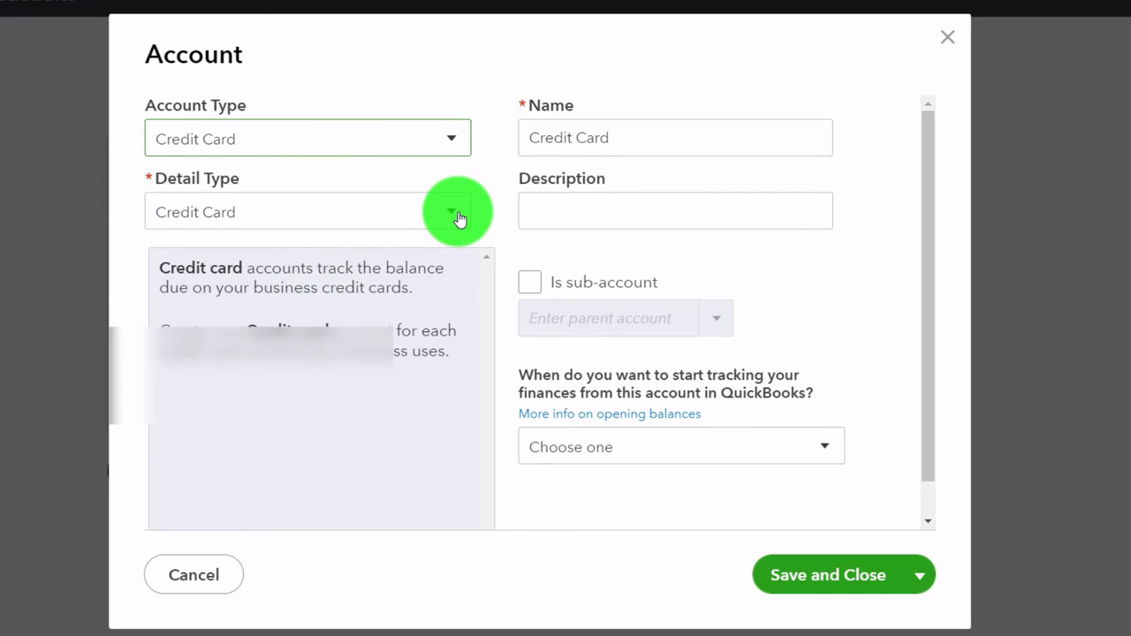
{"action": "triple_click", "coordinate": [629, 137]}
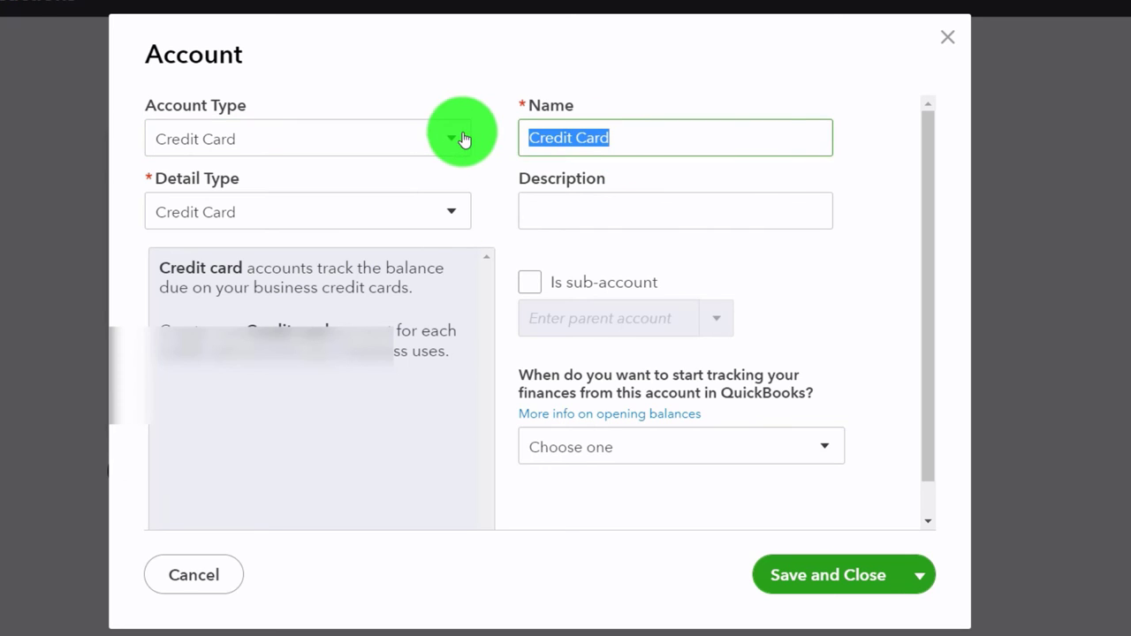
{"action": "left_click", "coordinate": [664, 138]}
{"action": "type", "text": "4274"}
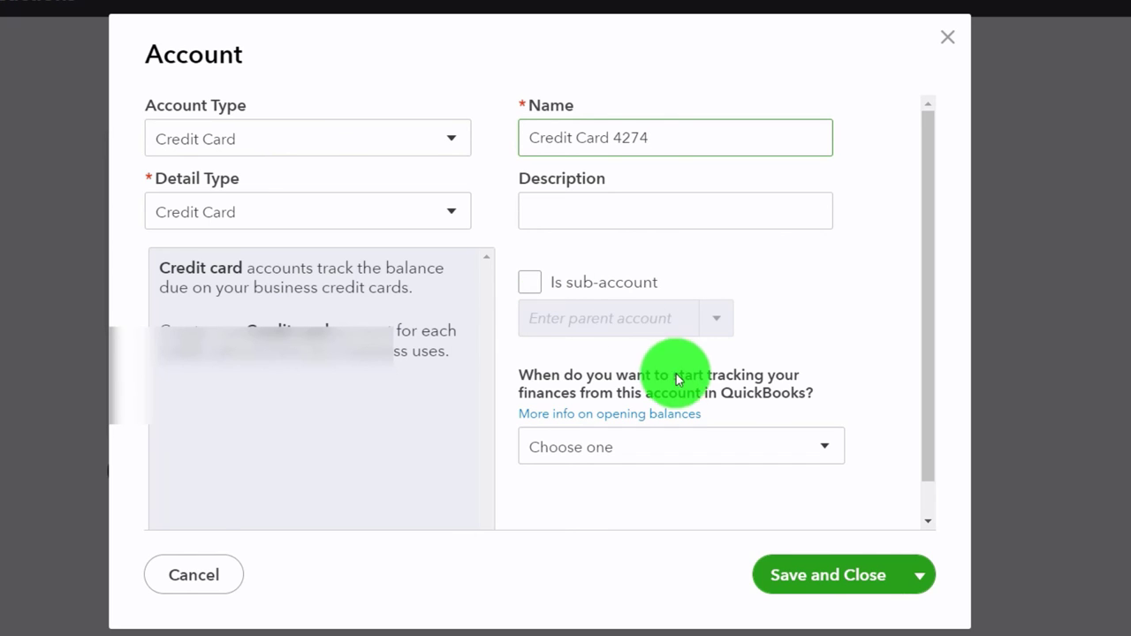
{"action": "left_click", "coordinate": [817, 579]}
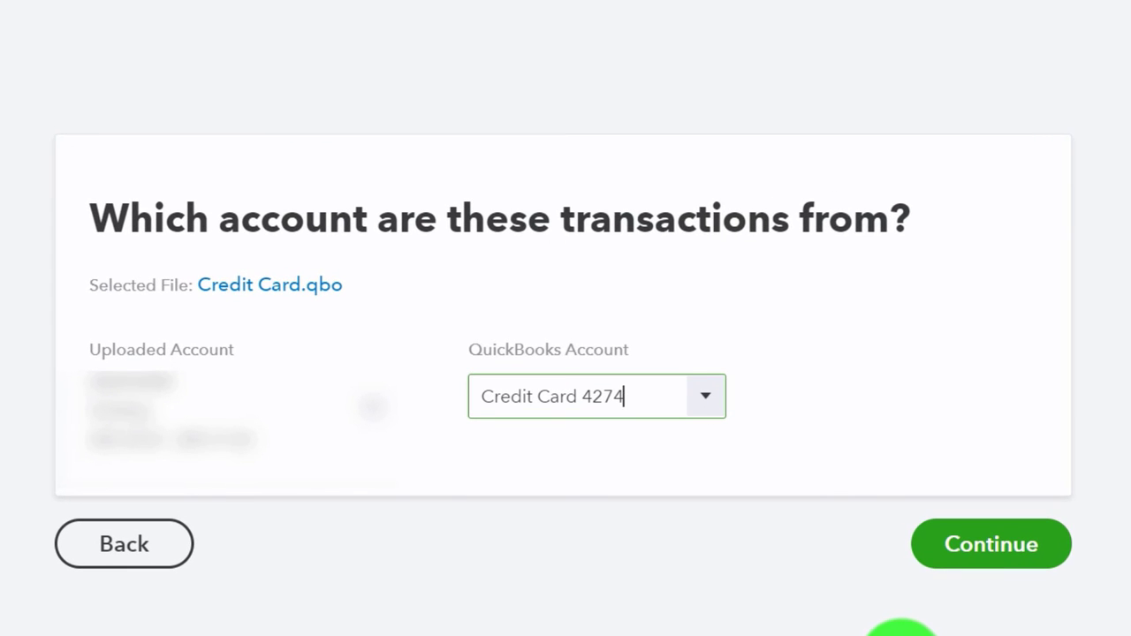
- Confirm the account warning and complete the import of 71 transactions into Credit Card 4274
{"action": "left_click", "coordinate": [1028, 553]}
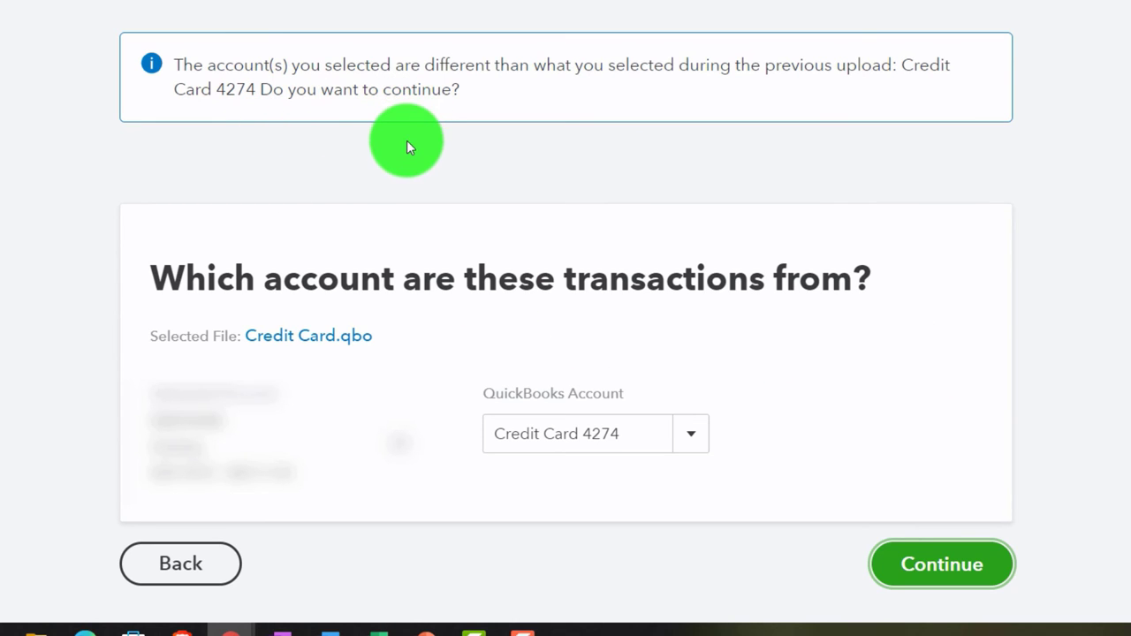
{"action": "left_click", "coordinate": [908, 564]}
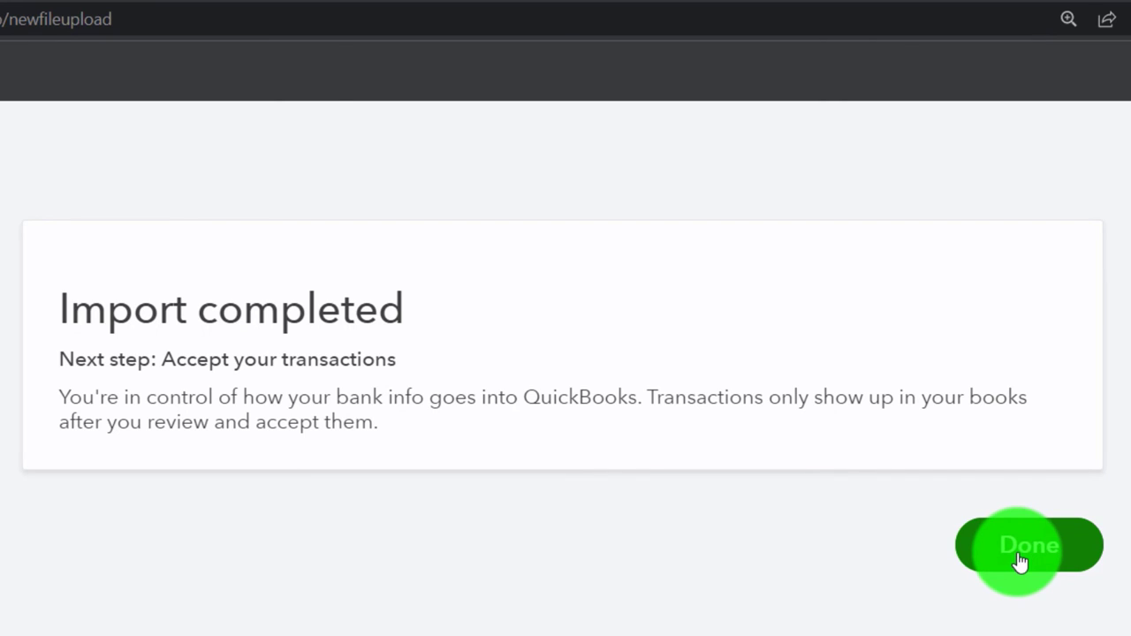
{"action": "left_click", "coordinate": [1020, 558]}
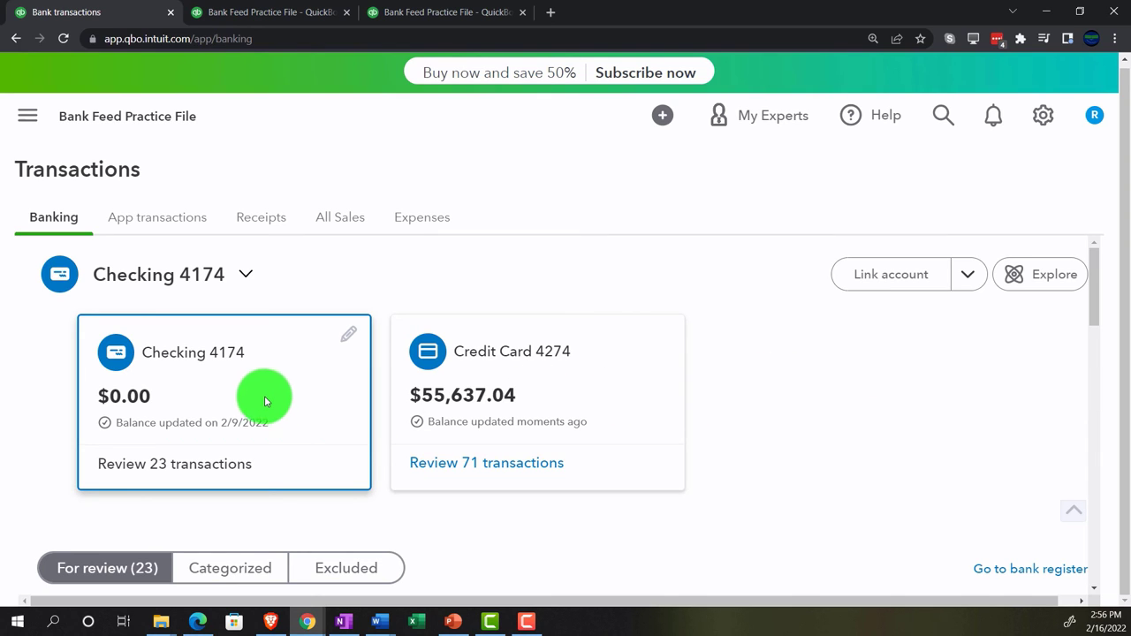
{"action": "left_click", "coordinate": [475, 397]}
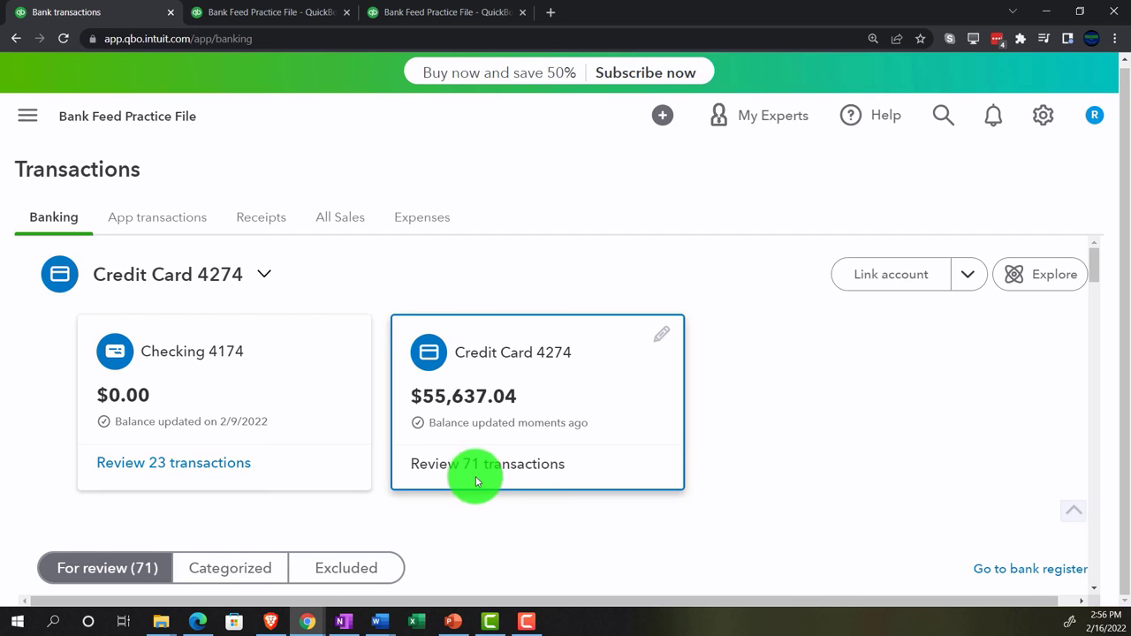
{"action": "left_click", "coordinate": [327, 430]}
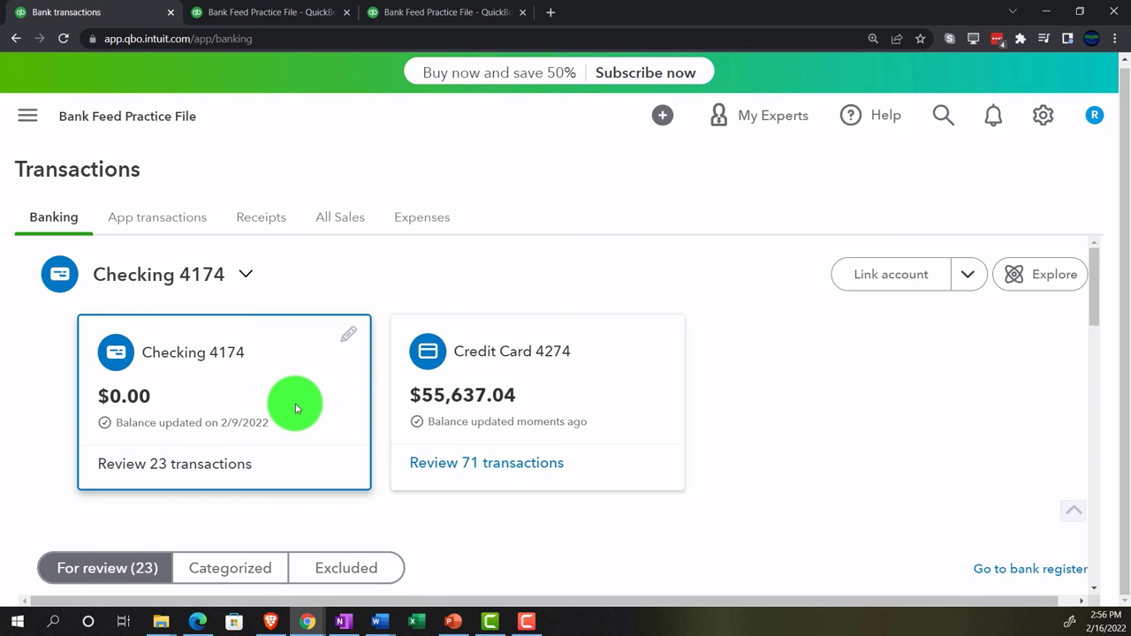
{"action": "scroll", "coordinate": [325, 417], "scroll_direction": "down", "scroll_amount": 2}
{"action": "scroll", "coordinate": [325, 422], "scroll_direction": "down", "scroll_amount": 4}
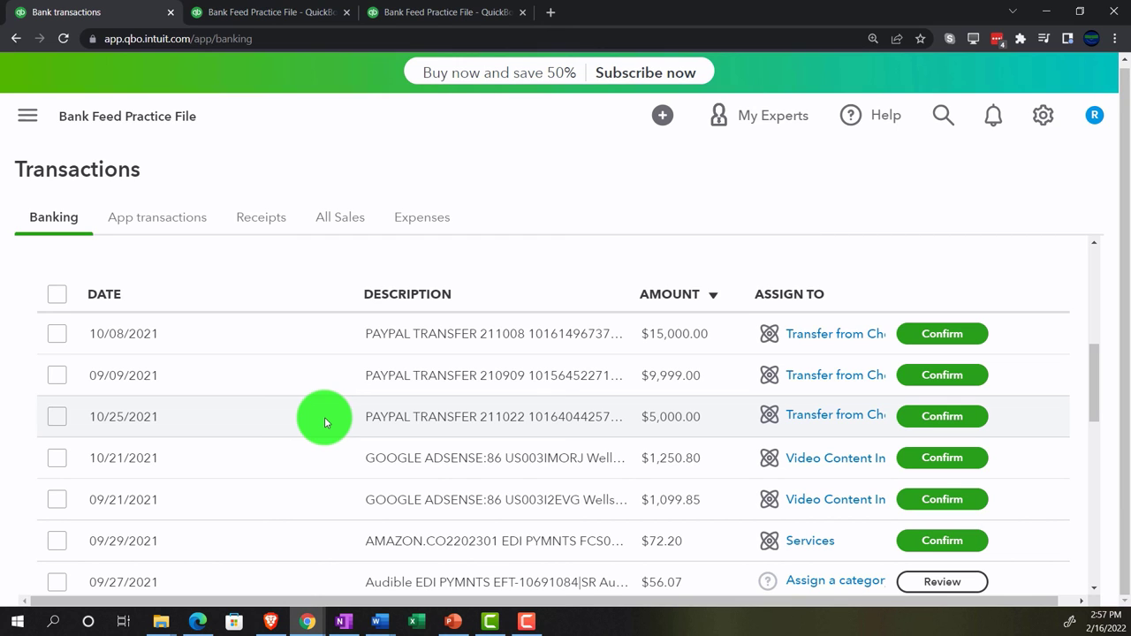
{"action": "scroll", "coordinate": [325, 418], "scroll_direction": "up", "scroll_amount": 5}
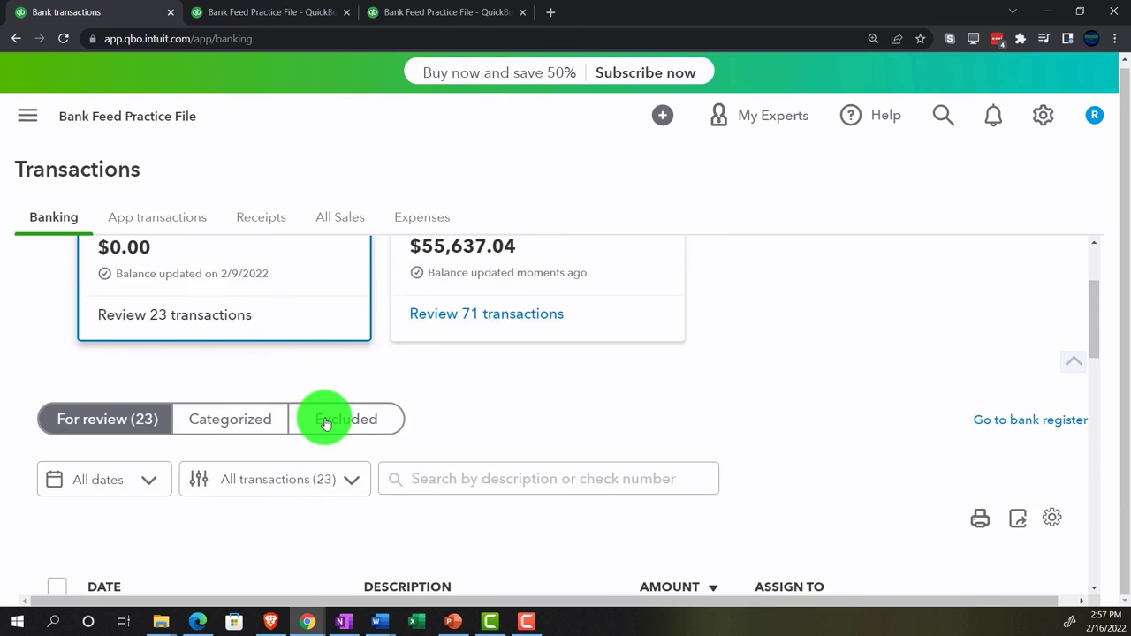